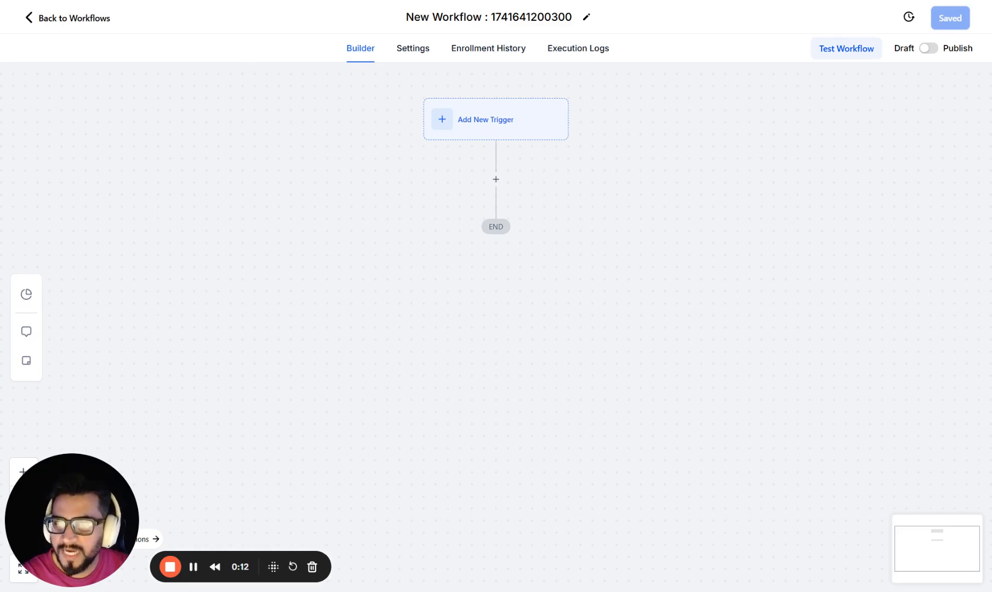
Add a Form Submitted trigger filtered to the Create User form and save it
click(509, 131)
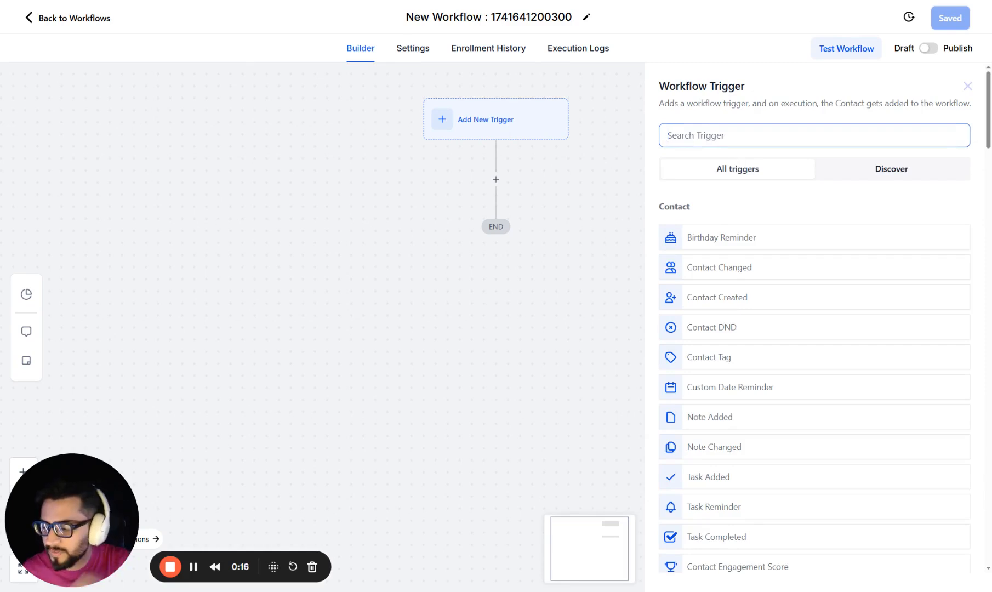
text(for)
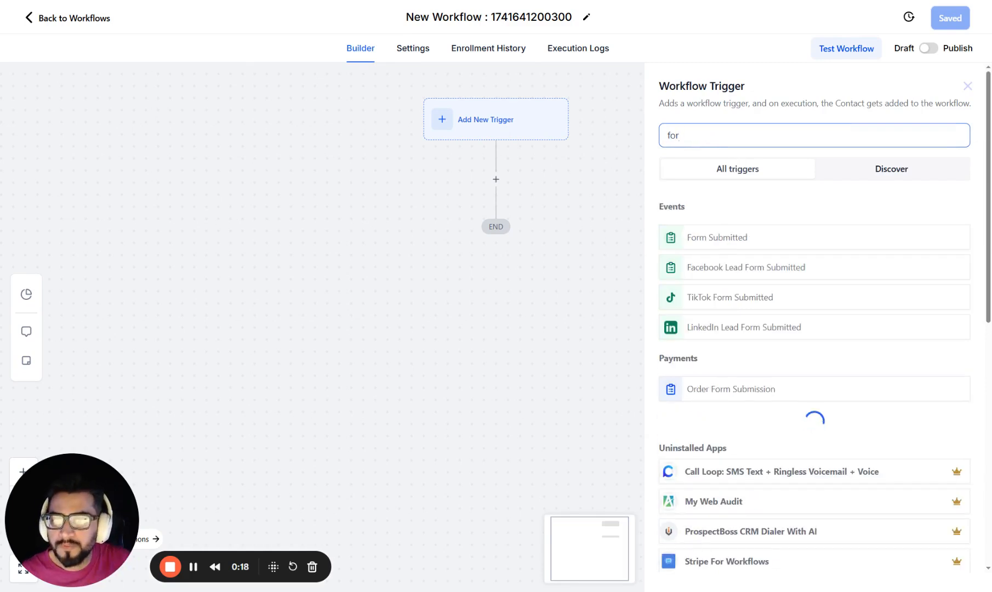
click(731, 241)
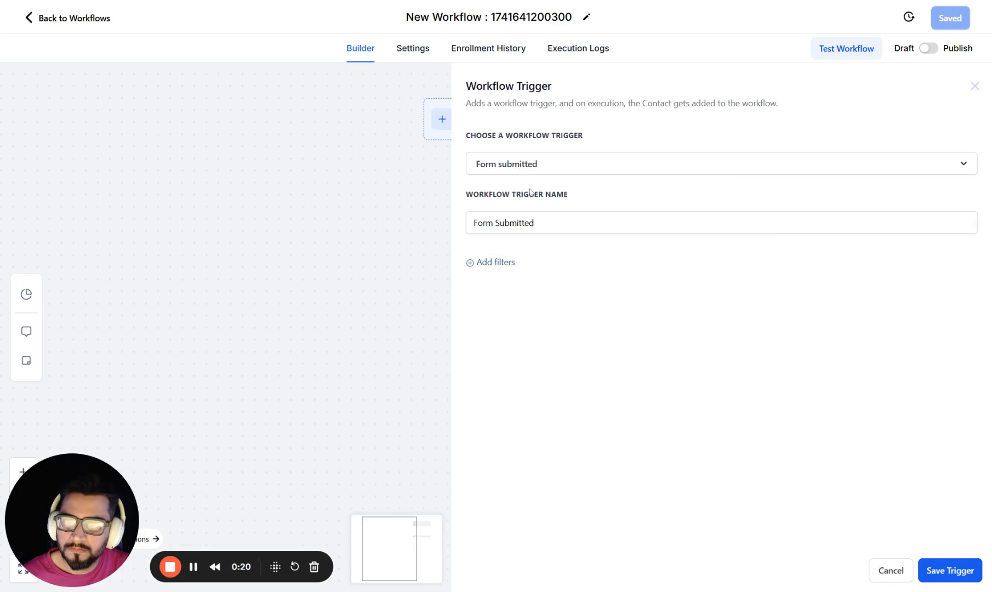
click(492, 262)
click(529, 276)
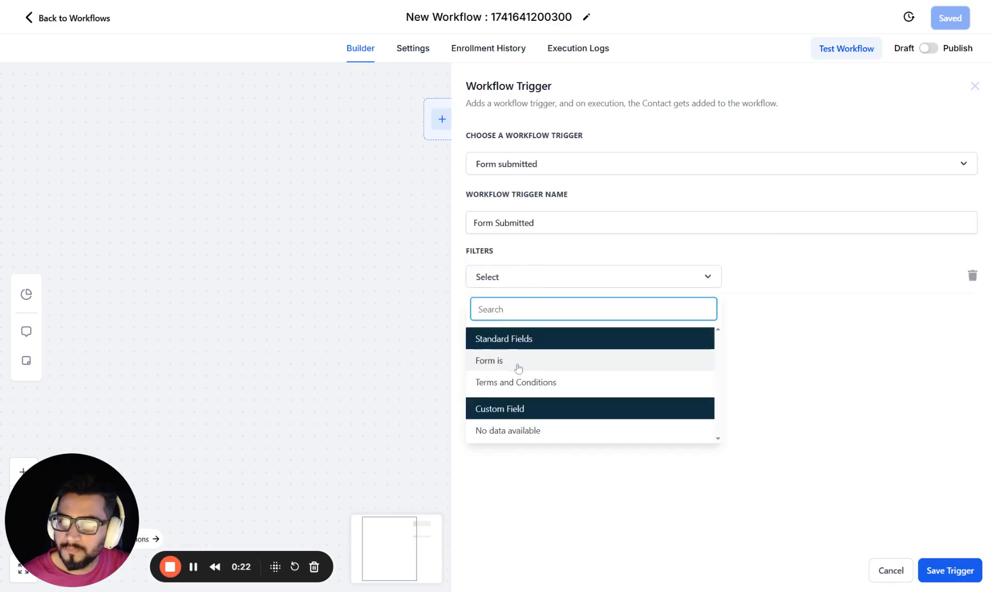
click(491, 359)
click(760, 325)
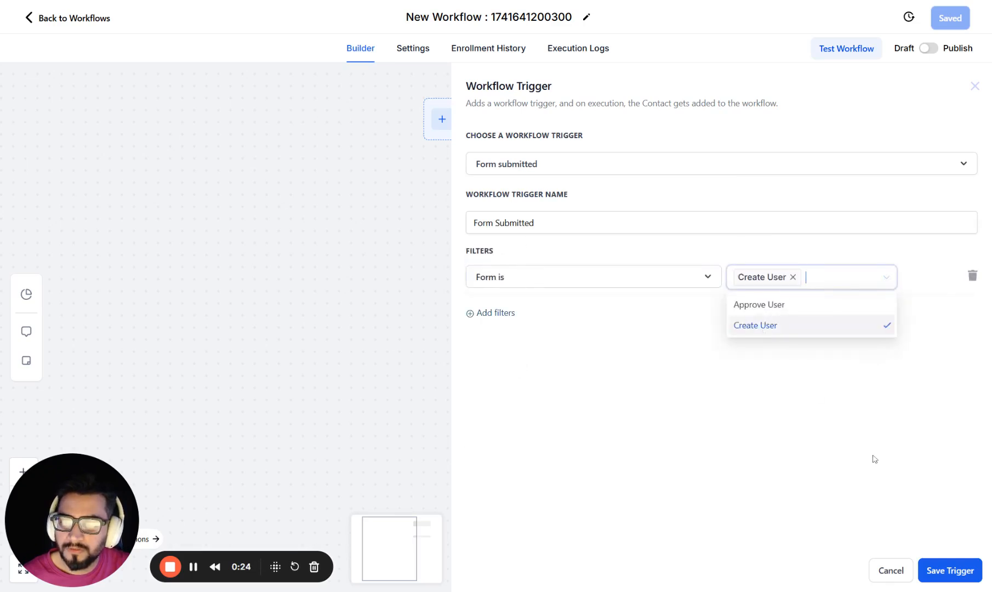
click(950, 570)
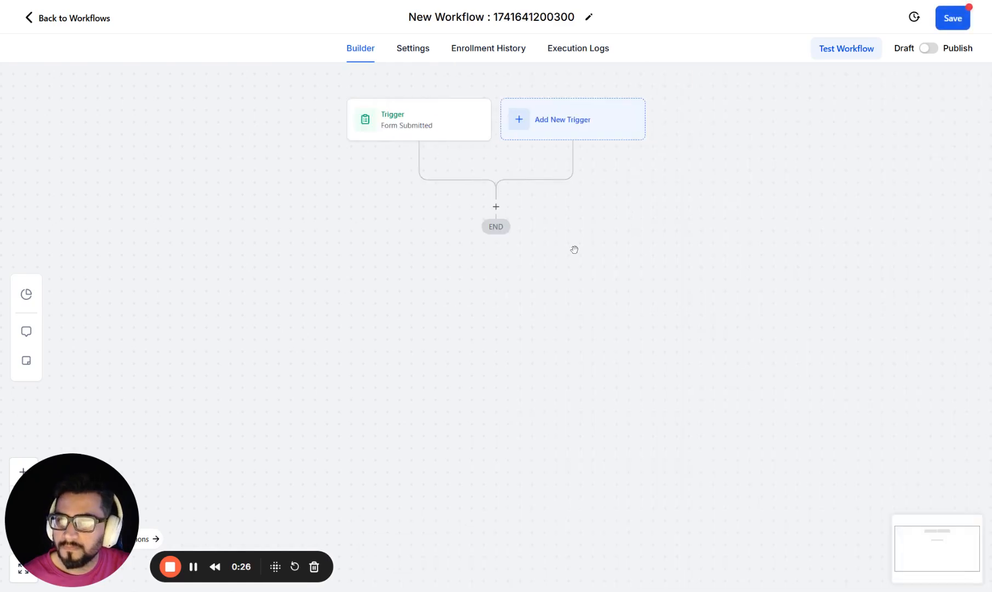
Add a Custom Webhook action below the Form Submitted trigger
click(497, 210)
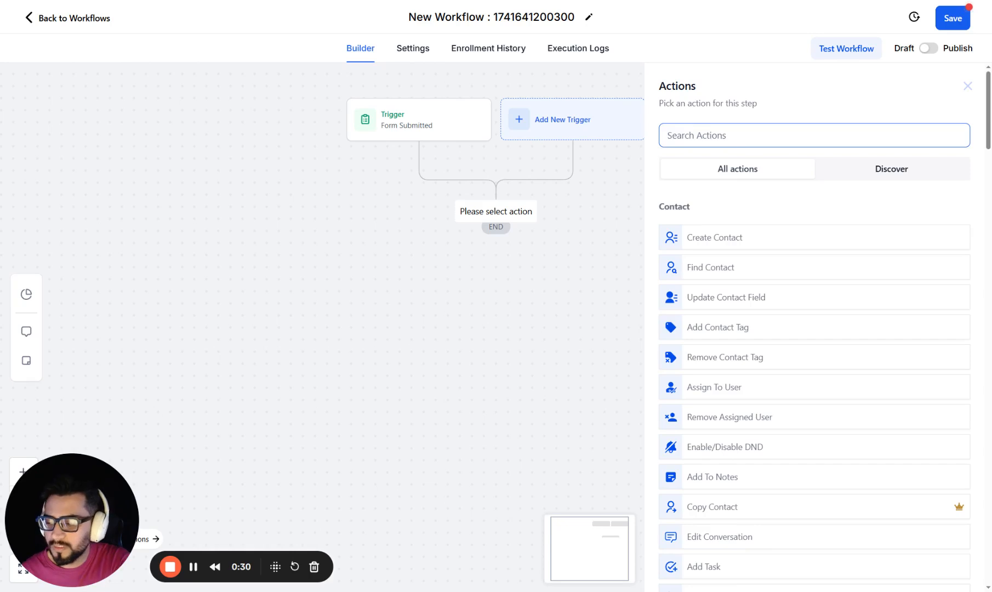
text(cust)
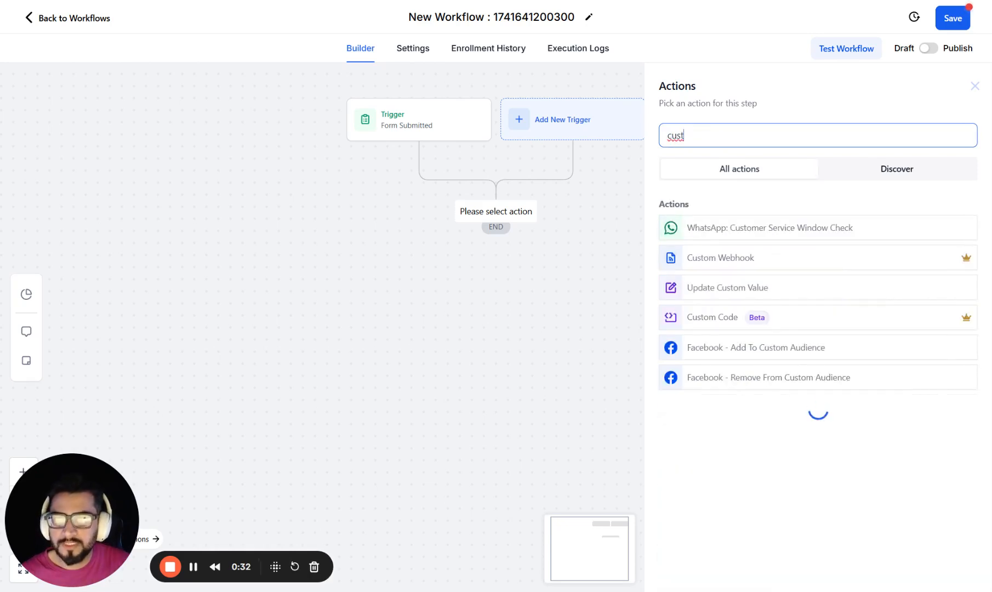
click(750, 257)
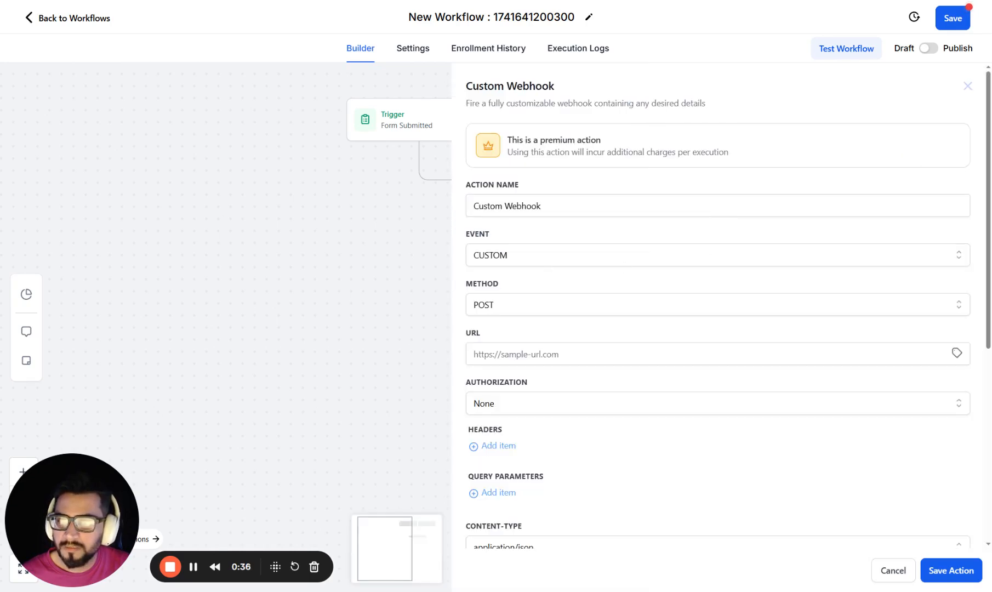
scroll(538, 277, down, 1)
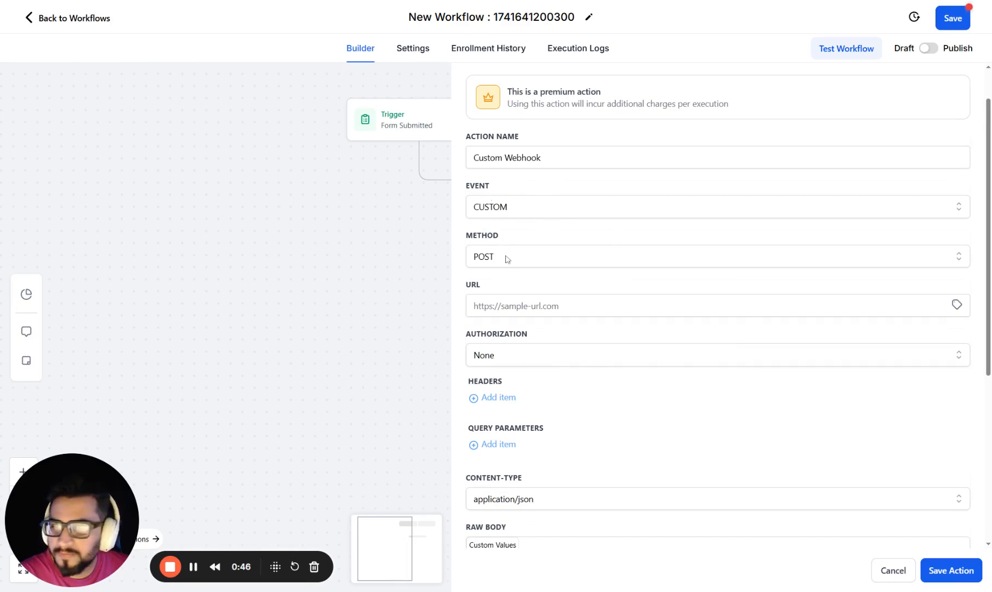
scroll(543, 258, down, 1)
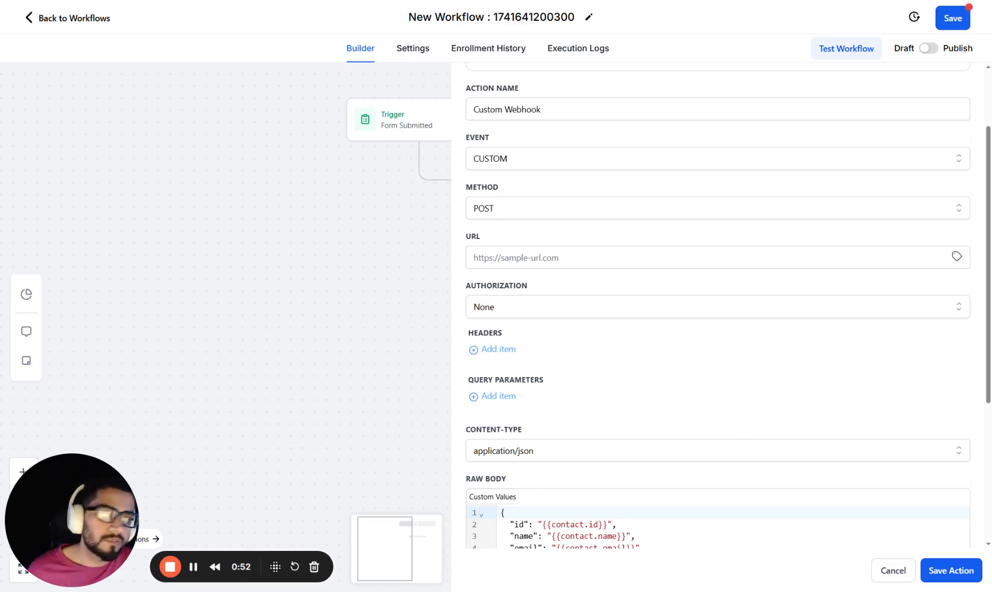
click(575, 258)
text(https://rest.gohighlevel.com/v1/users/)
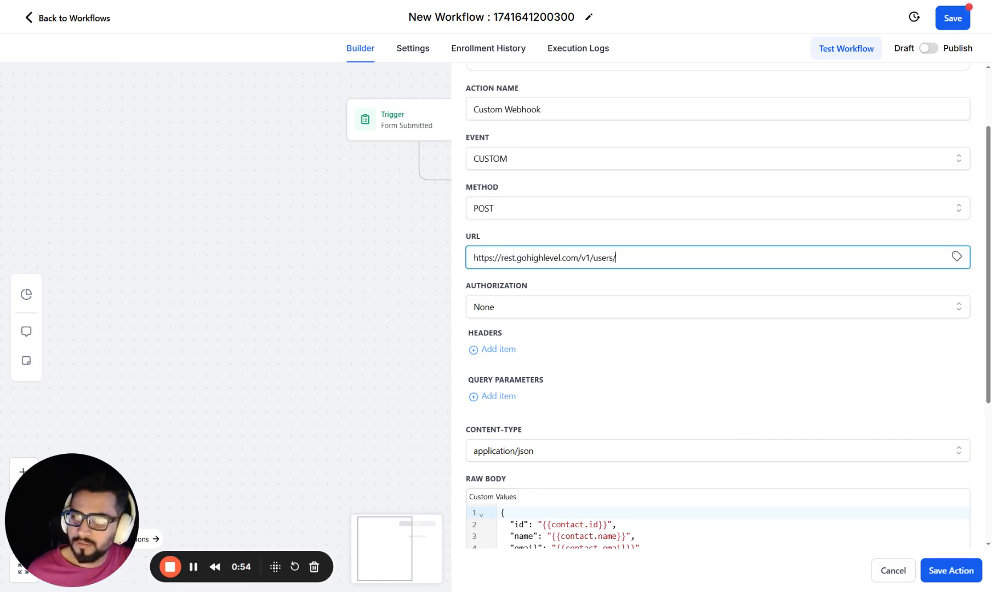
click(745, 396)
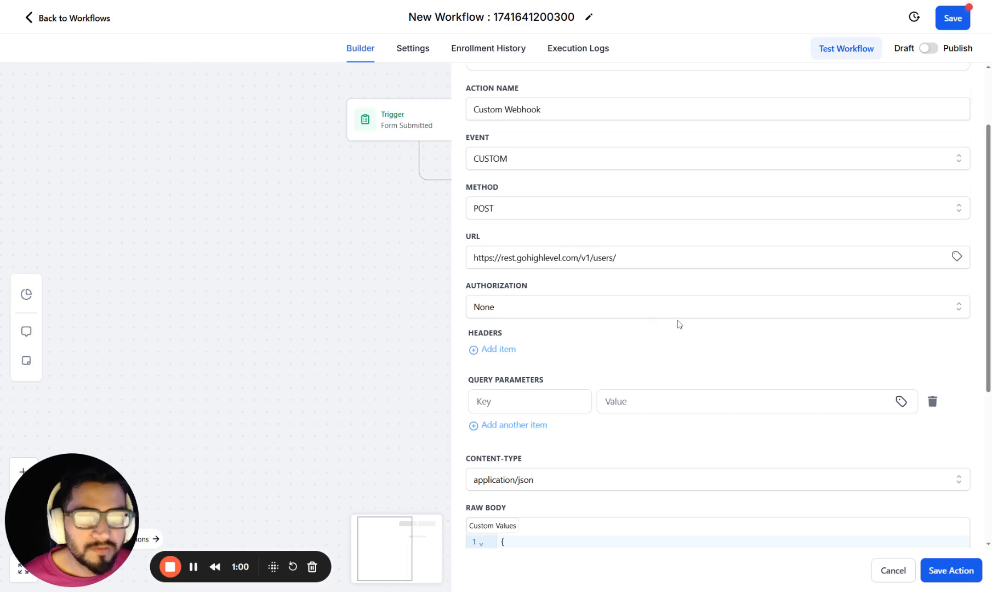
Add a request header to the webhook with the key Authorization
scroll(542, 335, down, 2)
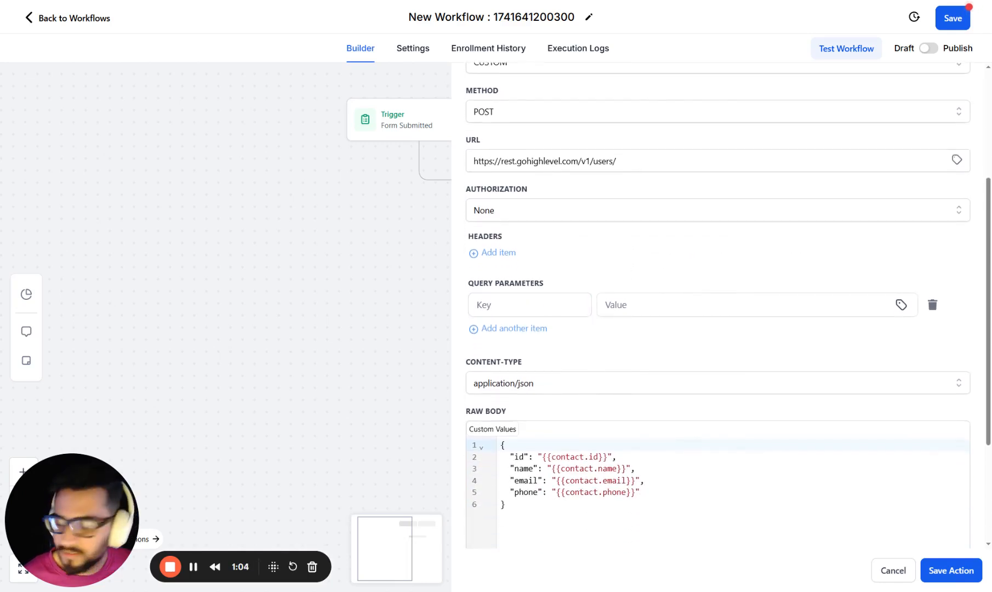
click(529, 305)
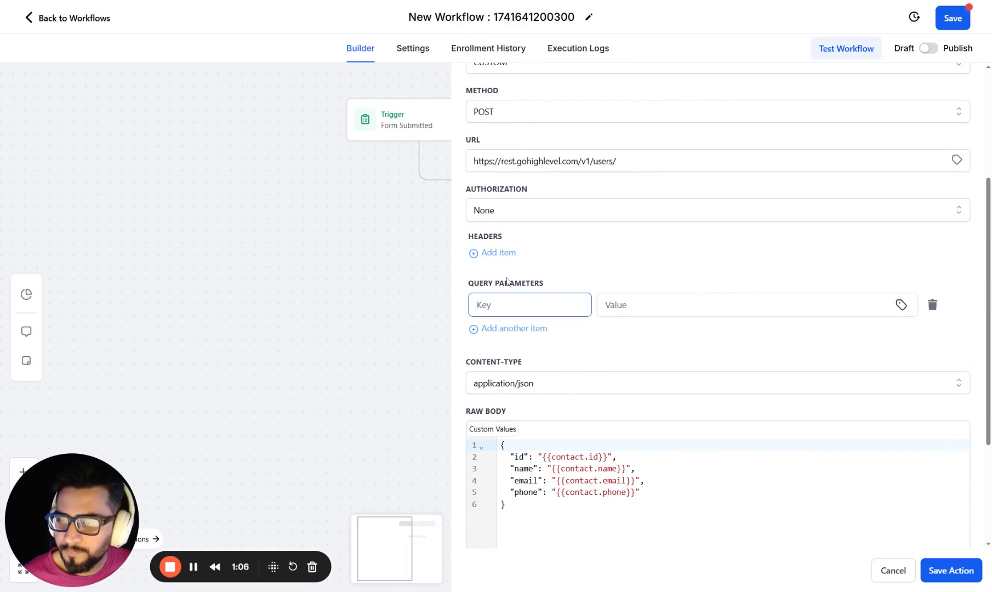
click(501, 258)
click(502, 258)
text(Authorization)
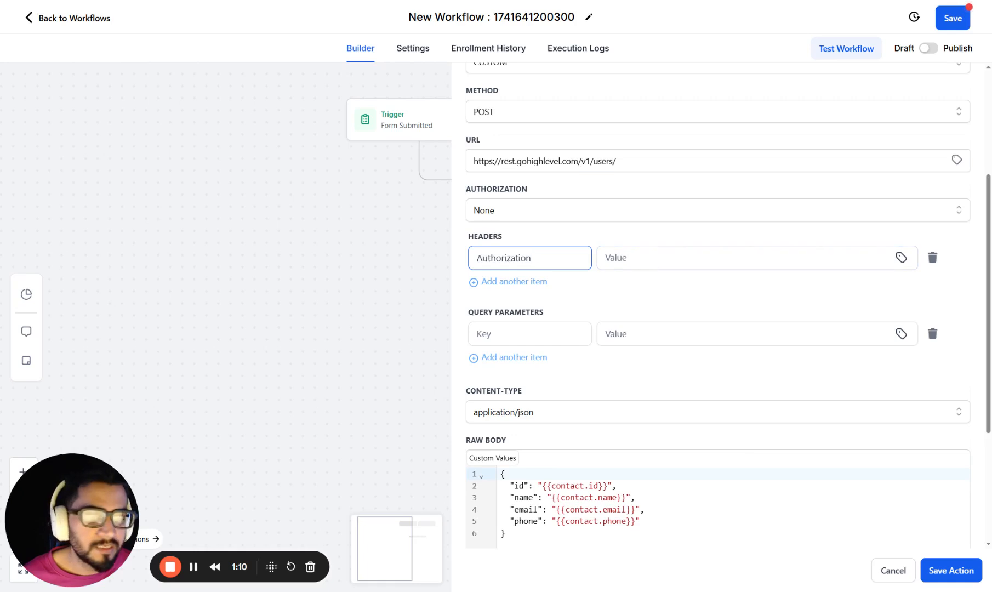
key(Tab)
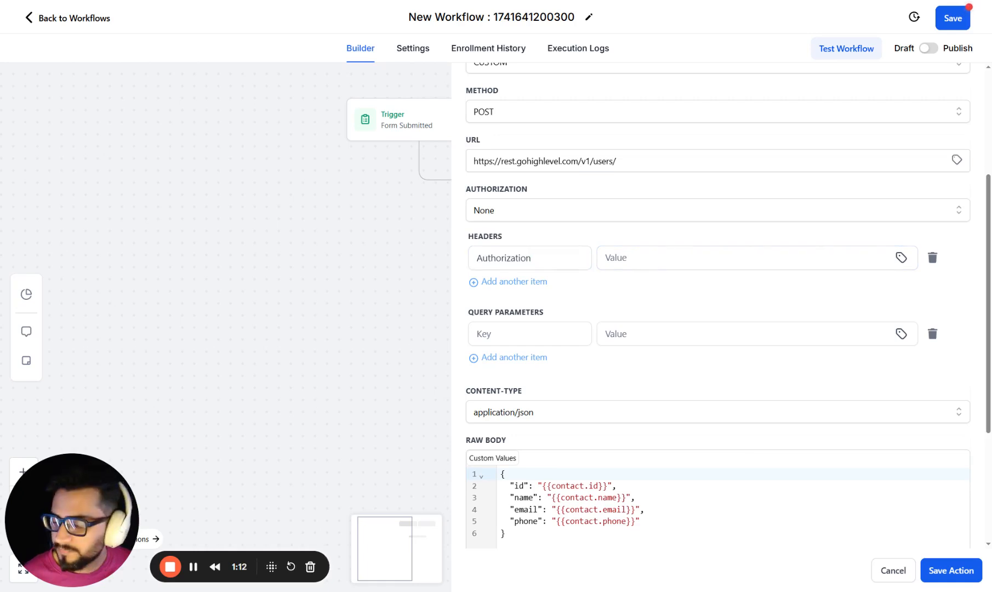
Set the Authorization header's value to the placeholder text "Bearer Agency APIKEY"
click(636, 258)
text(Bearer)
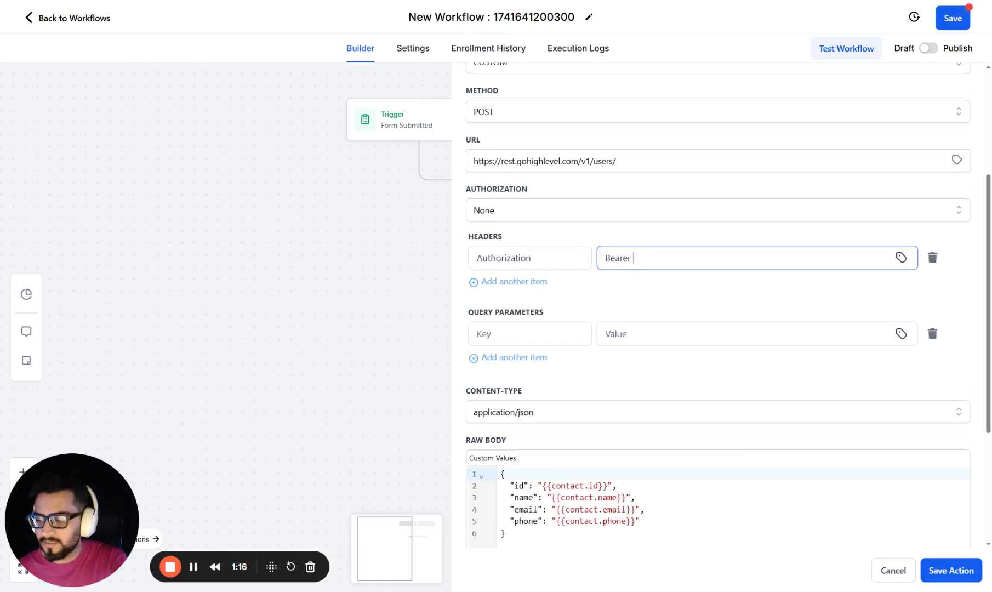
text(API)
key(BackSpace)
key(BackSpace)
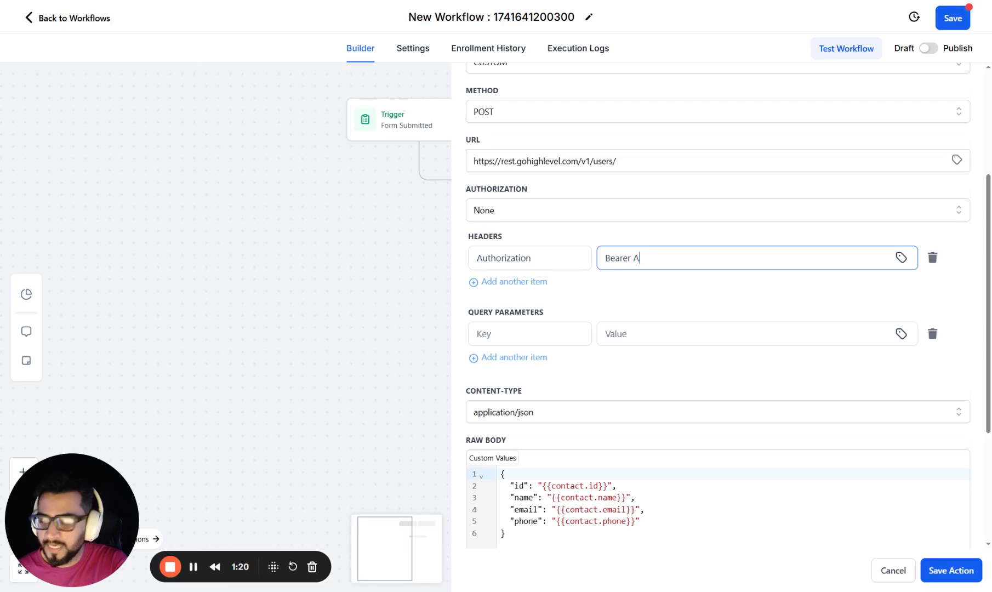
text(gency)
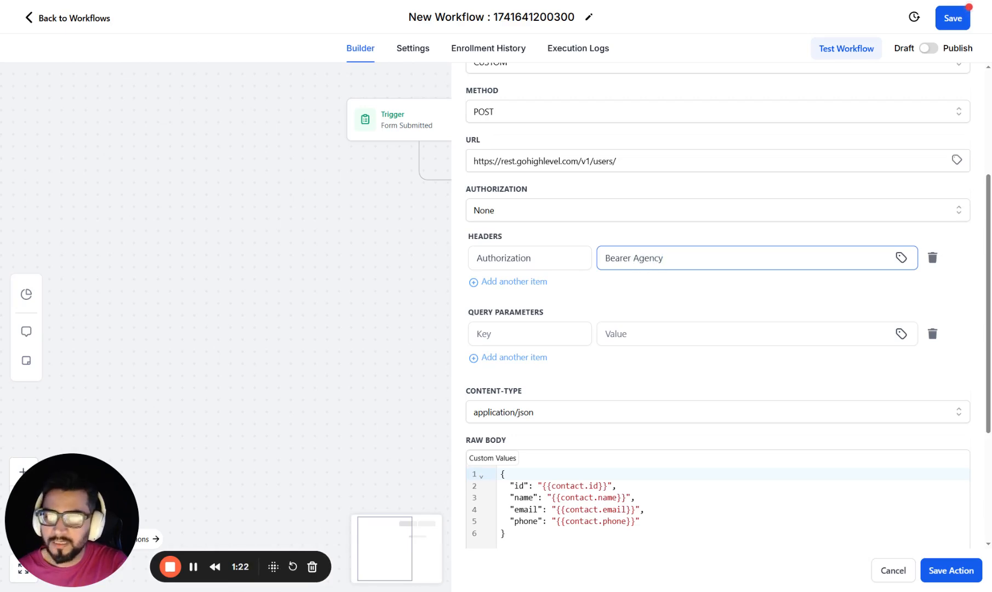
text( APIKE)
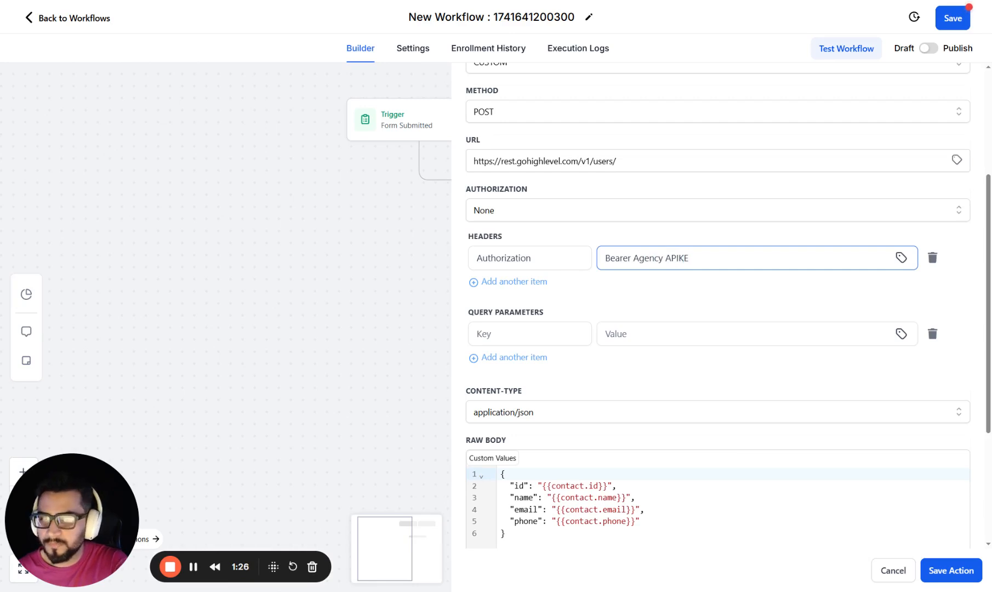
text(Y)
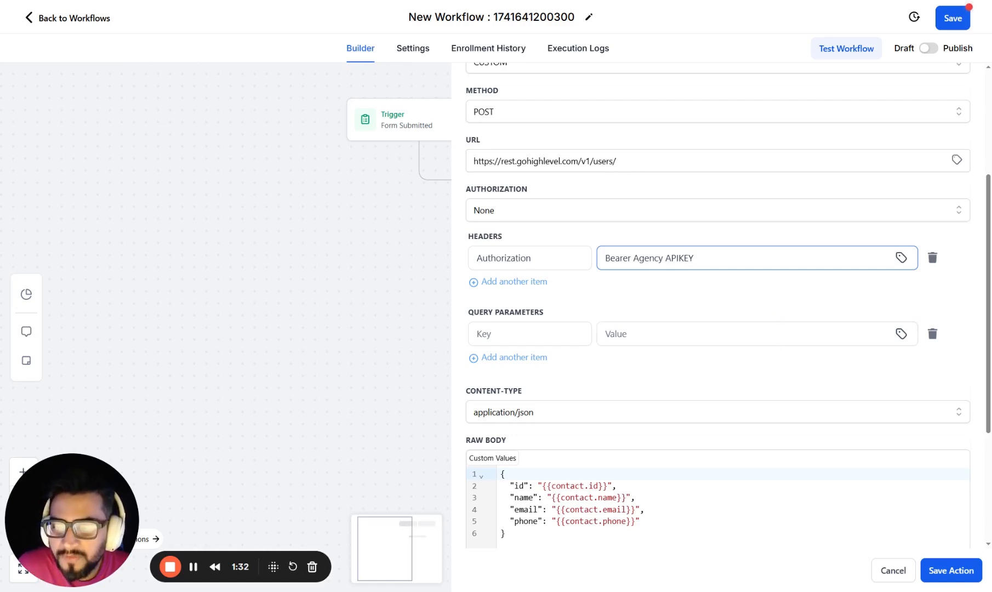
Replace the webhook's entire raw body with the prepared user-creation JSON containing contact fields, the account password, role, locationIds and permissions
scroll(689, 373, down, 3)
drag(521, 392, 477, 326)
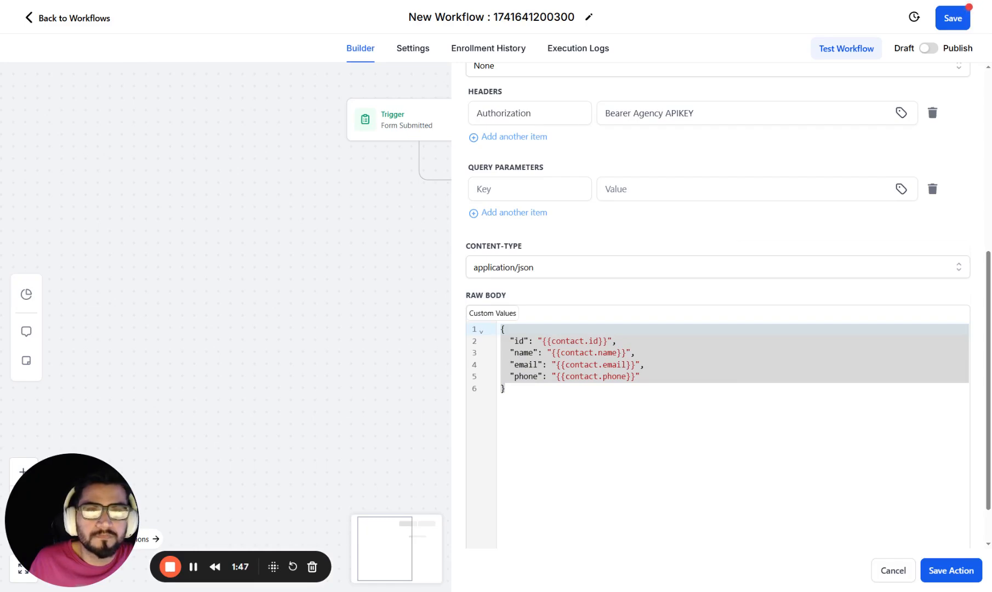
key(ctrl+v)
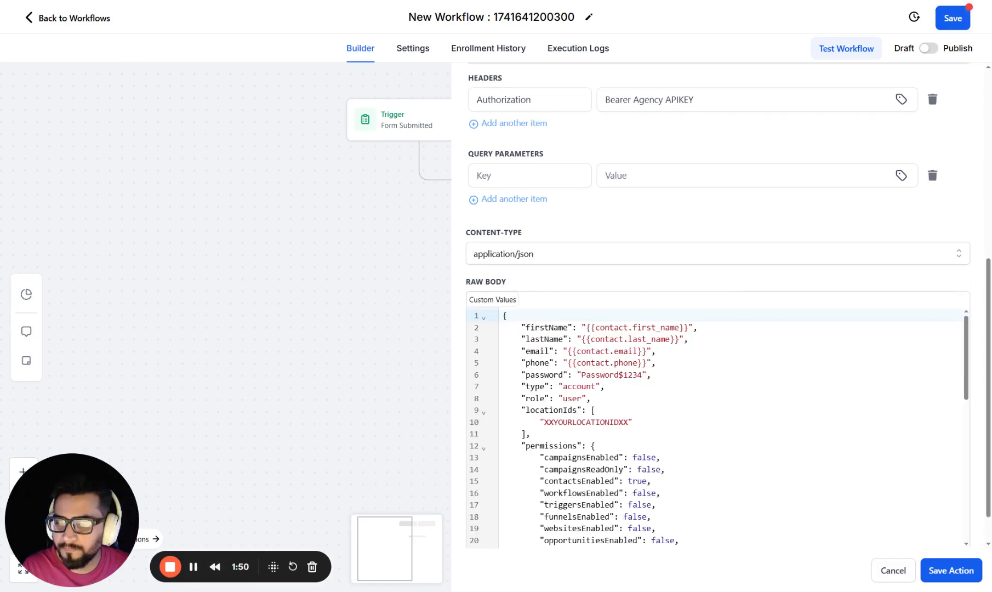
Review the pasted JSON body from the contact fields through the end of the permissions list
scroll(713, 428, down, 1)
scroll(712, 427, down, 10)
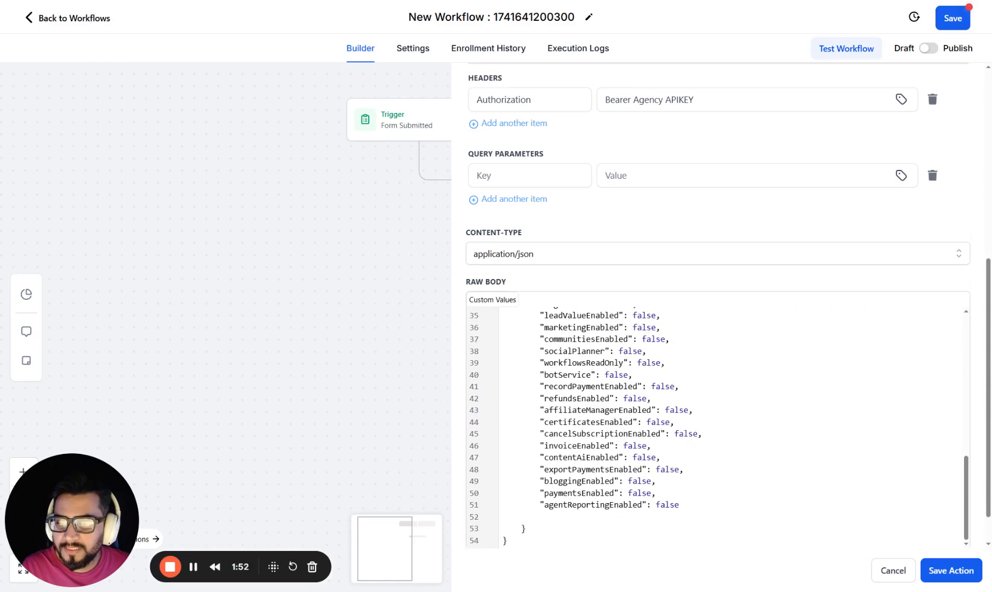
scroll(713, 428, up, 2)
scroll(713, 428, down, 2)
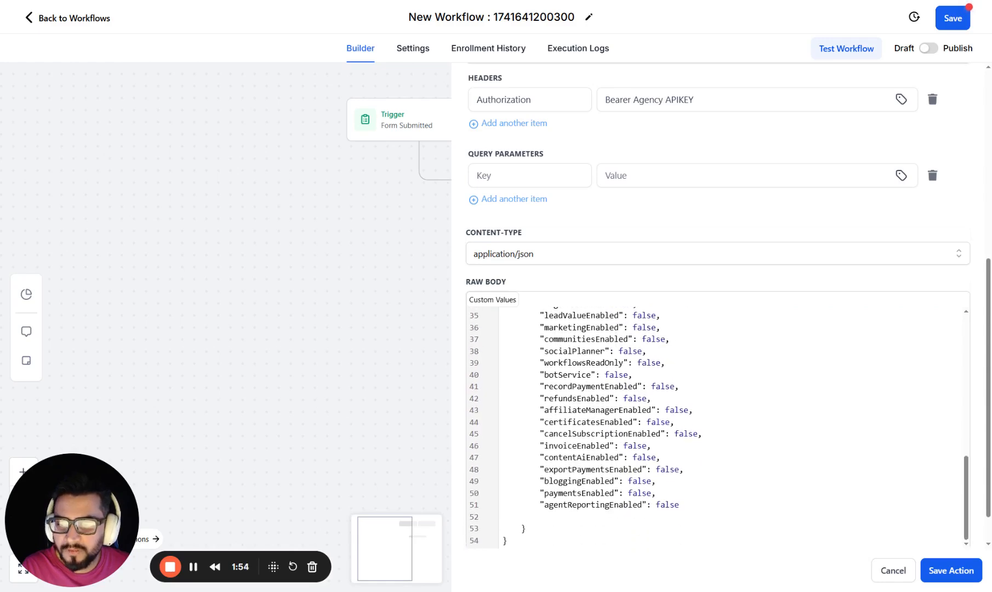
scroll(713, 427, up, 11)
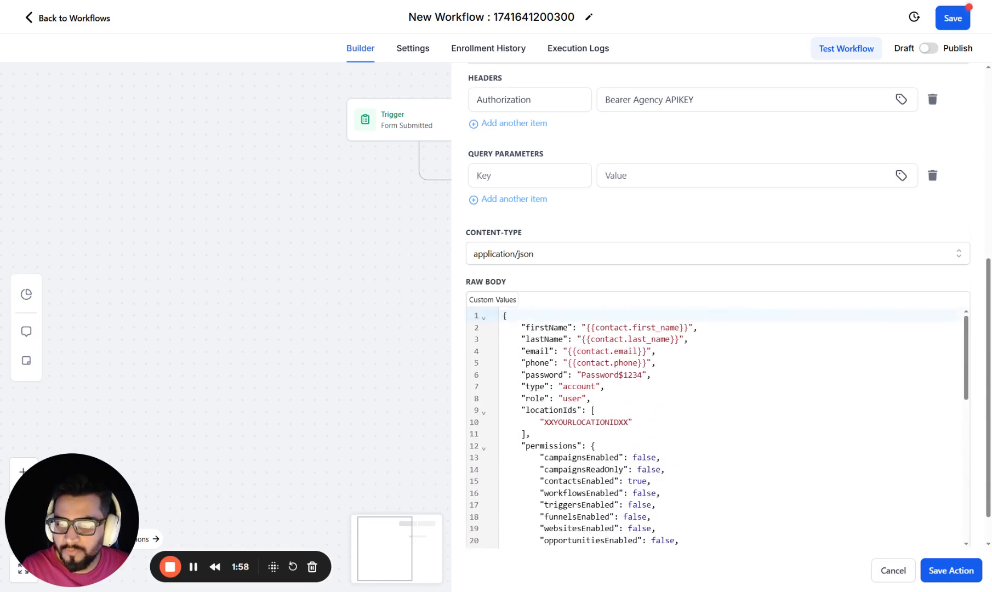
Examine the locationIds placeholder, role, type and permissions in the raw body, and the API key placeholder in the Authorization header
drag(629, 421, 543, 421)
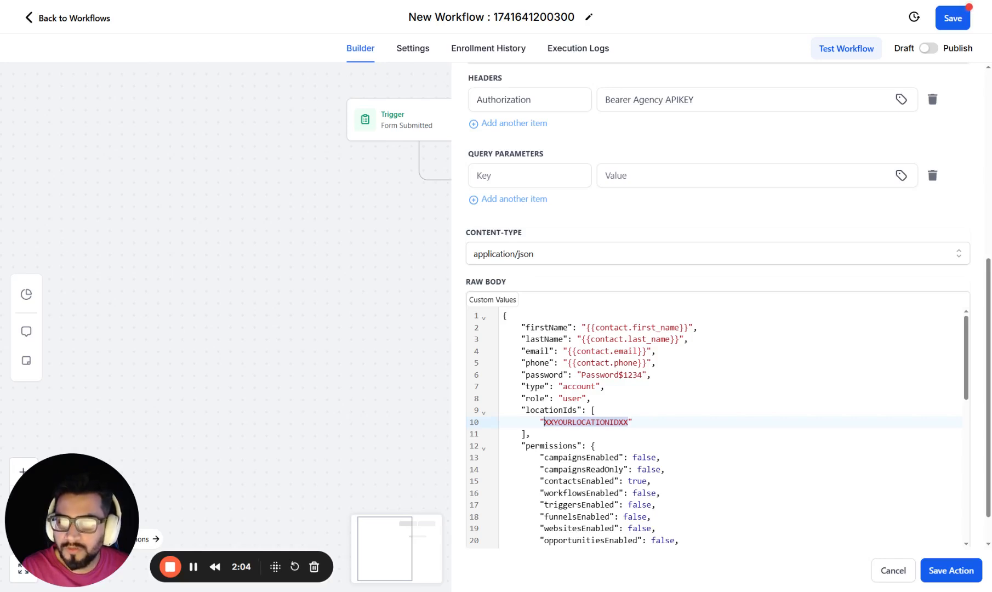
click(577, 386)
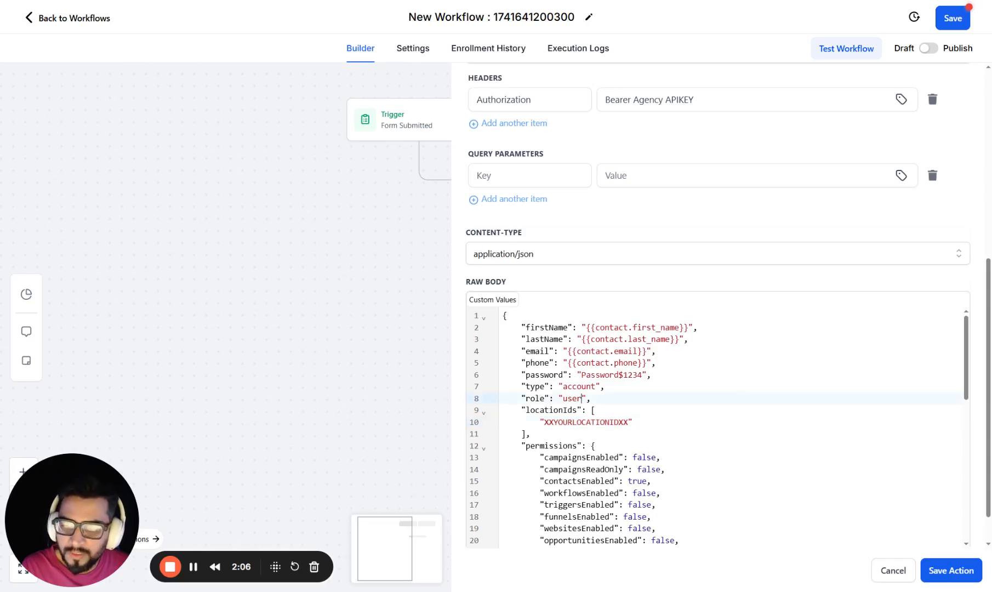
double_click(580, 398)
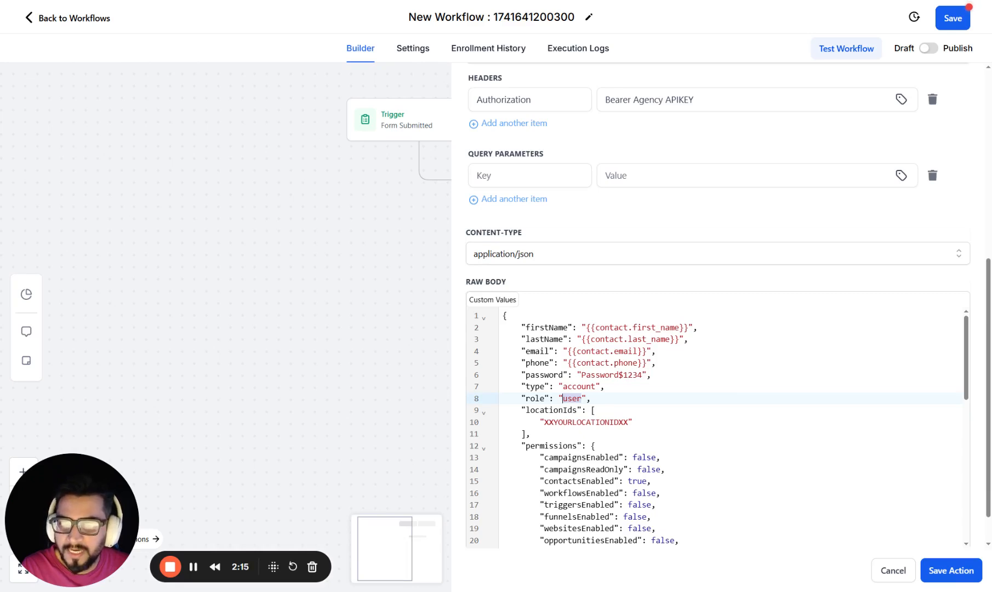
scroll(712, 428, down, 2)
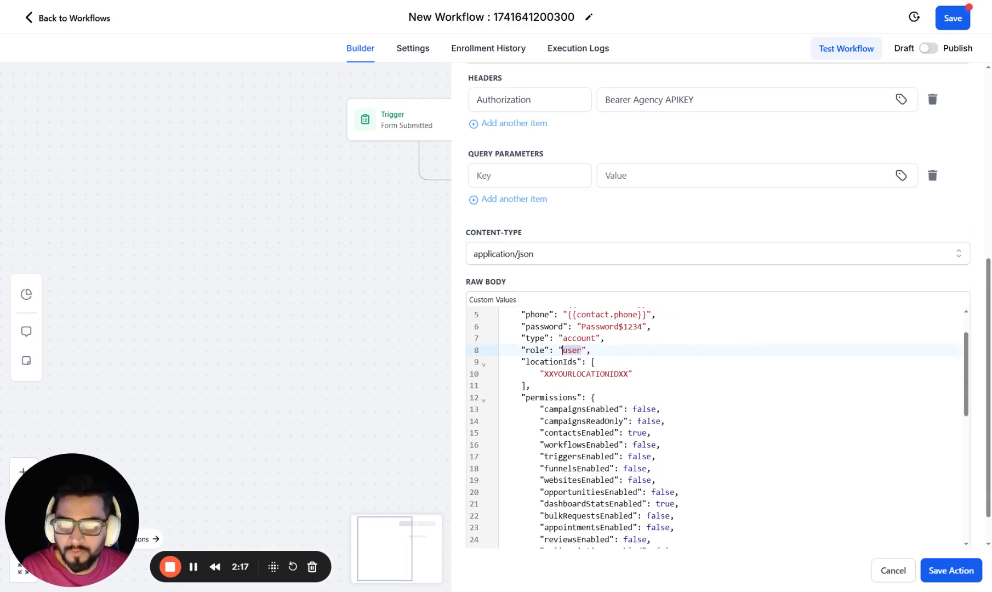
scroll(713, 427, up, 2)
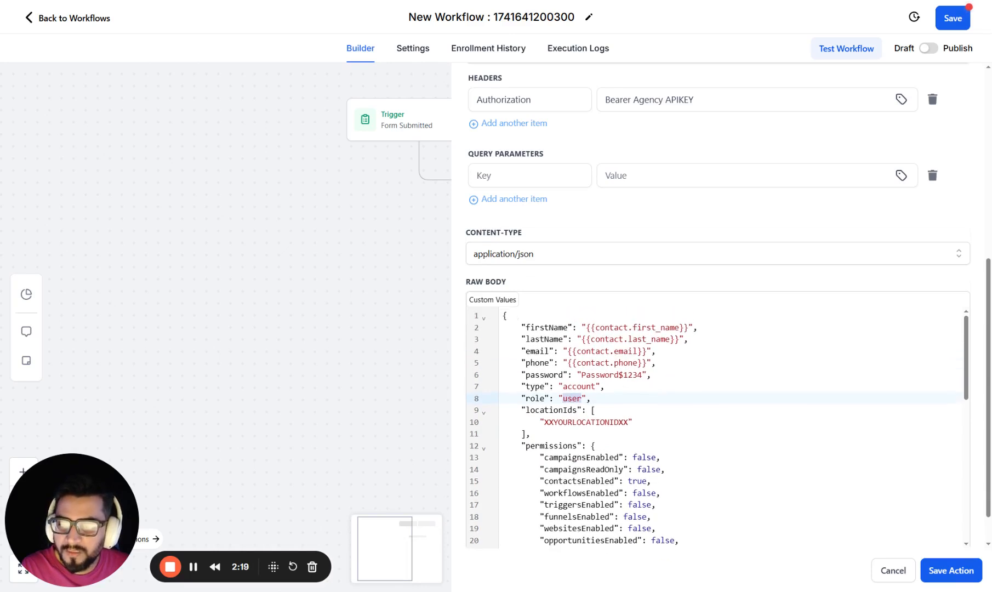
double_click(578, 387)
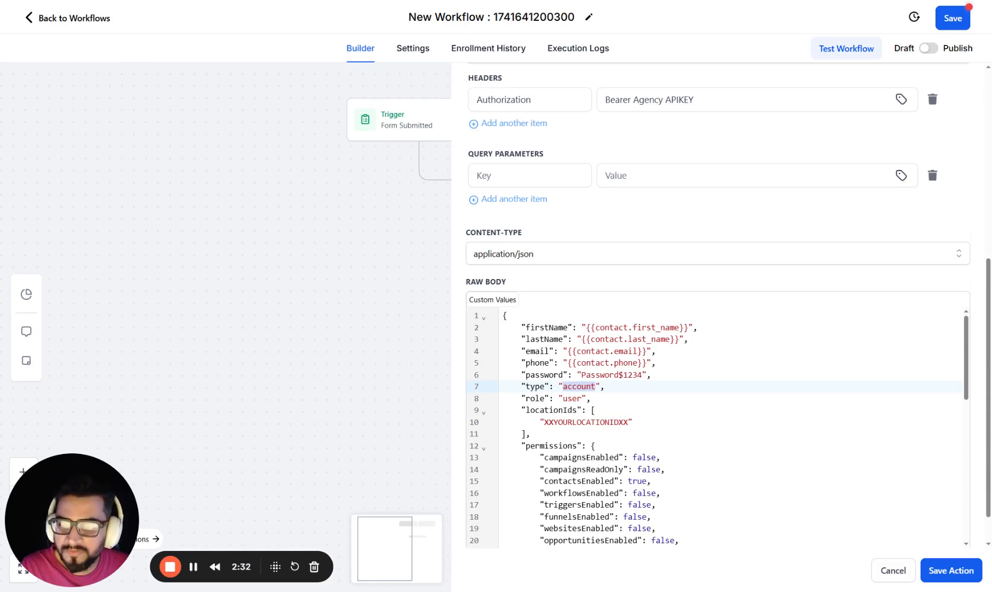
scroll(713, 428, down, 7)
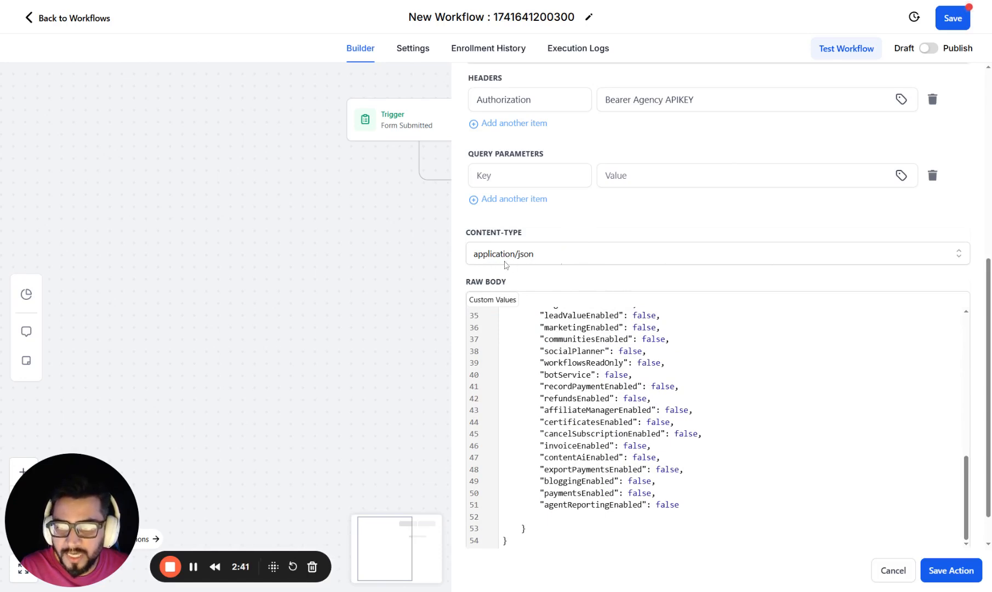
click(707, 100)
double_click(679, 100)
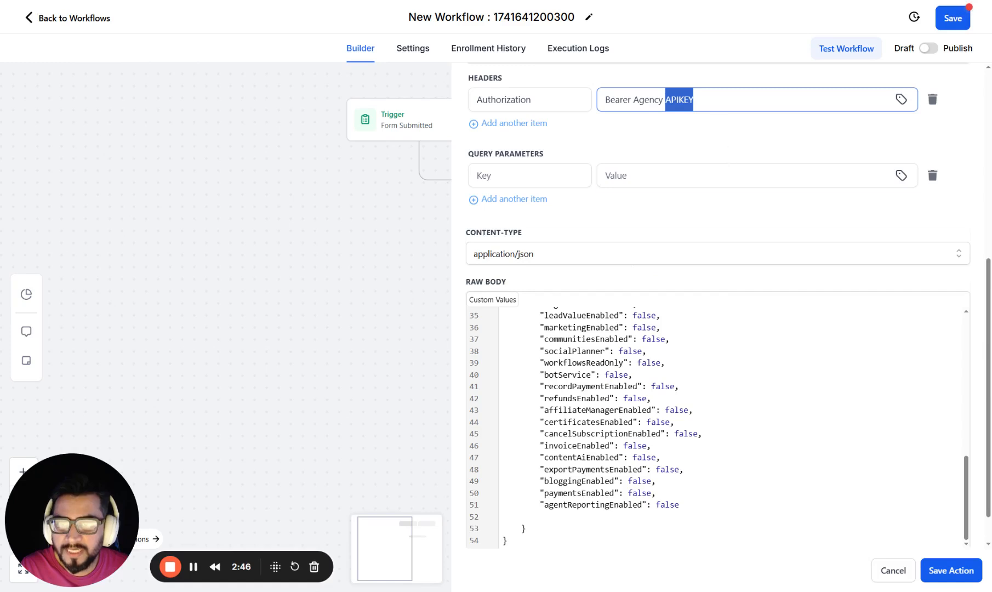
Shorten the Authorization header's value to the placeholder text "Bearer APIKEY" and save the custom webhook action
drag(694, 100, 633, 100)
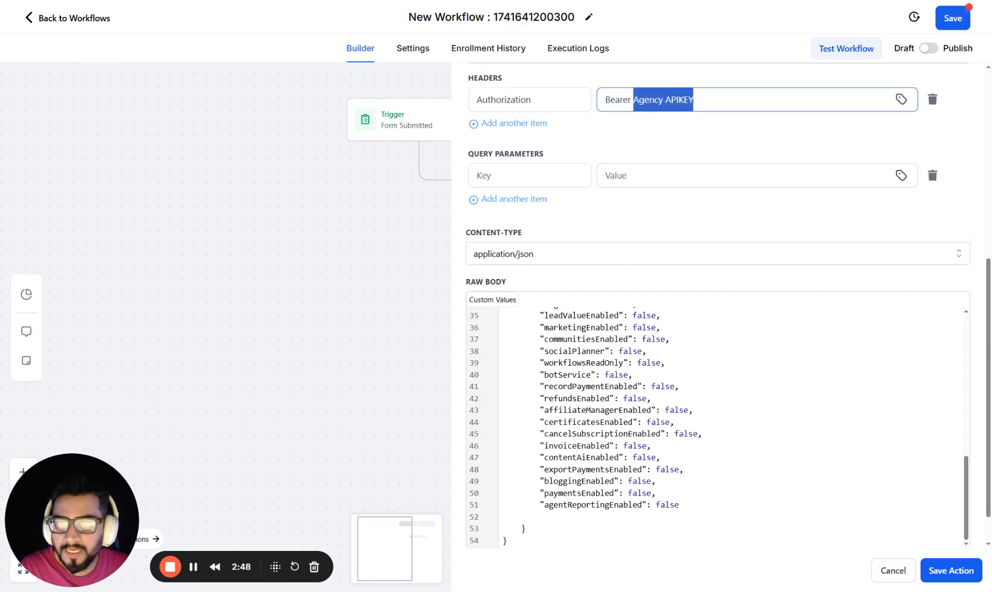
click(666, 99)
key(BackSpace)
key(BackSpace)
key(BackSpace)
key(BackSpace)
key(BackSpace)
key(BackSpace)
key(BackSpace)
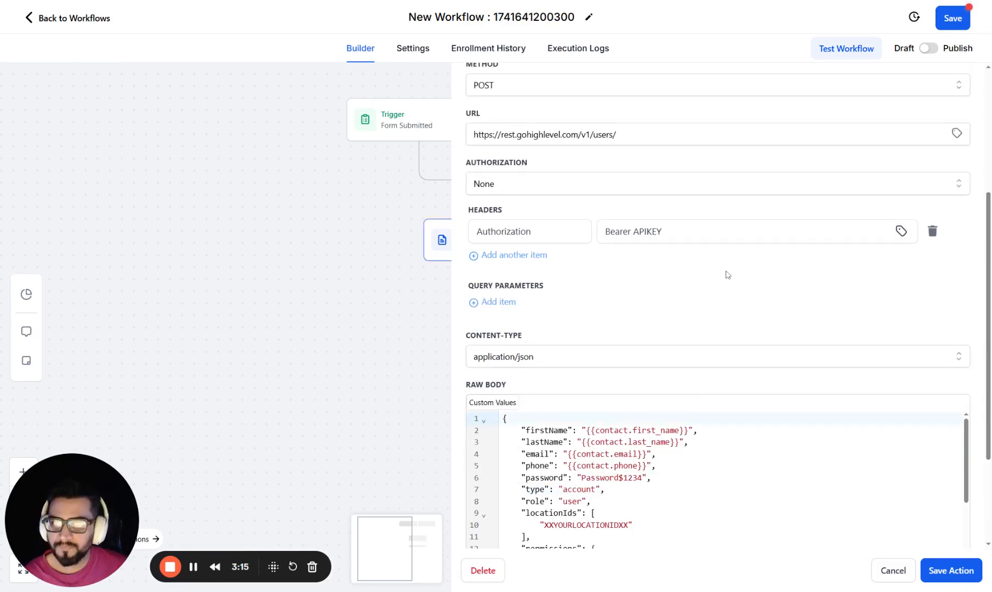
click(954, 571)
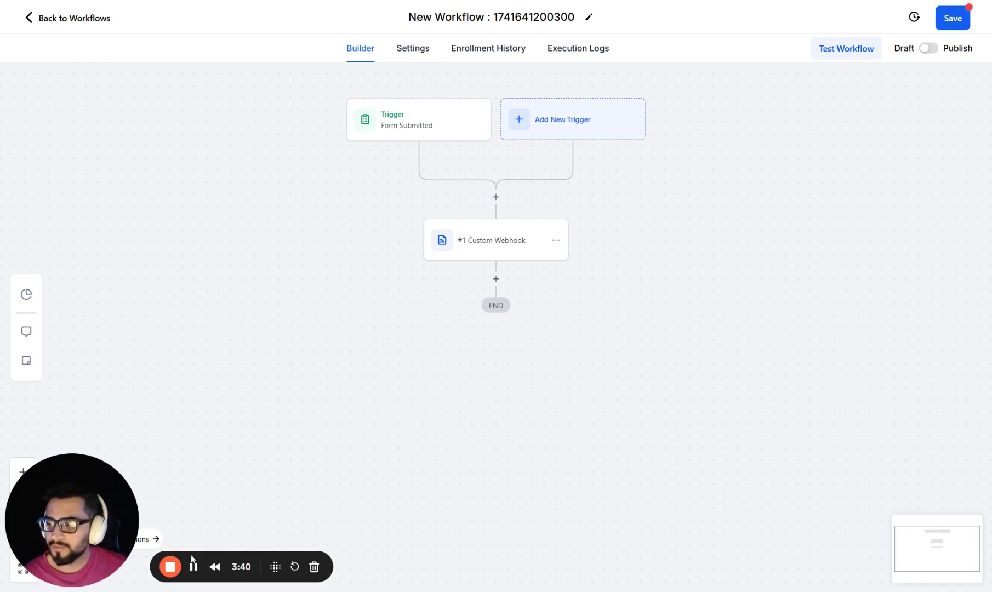
click(193, 566)
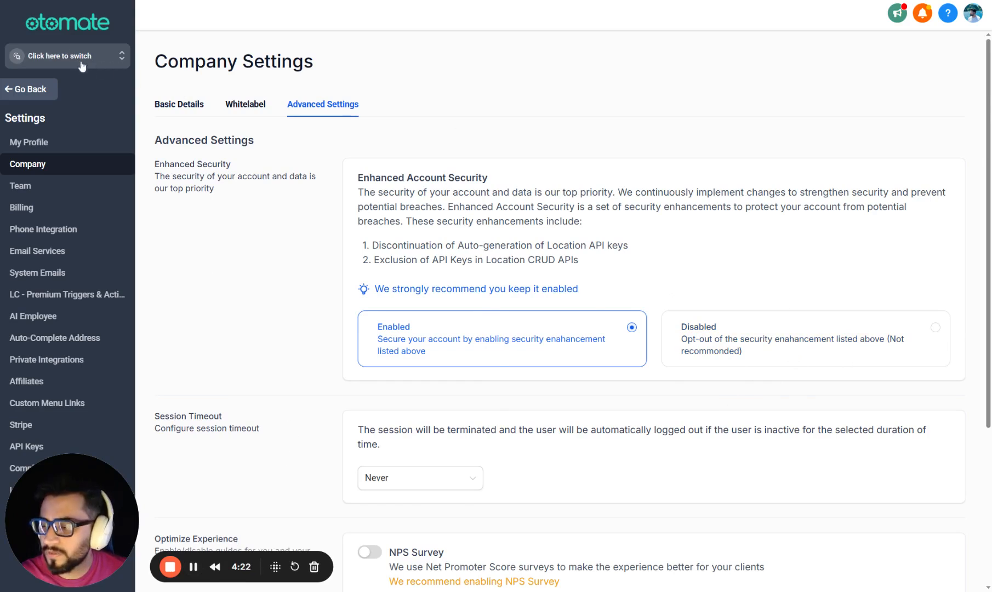
Return from the agency's company settings to the sub-account and open its Approve User form for editing
key(ctrl+Tab)
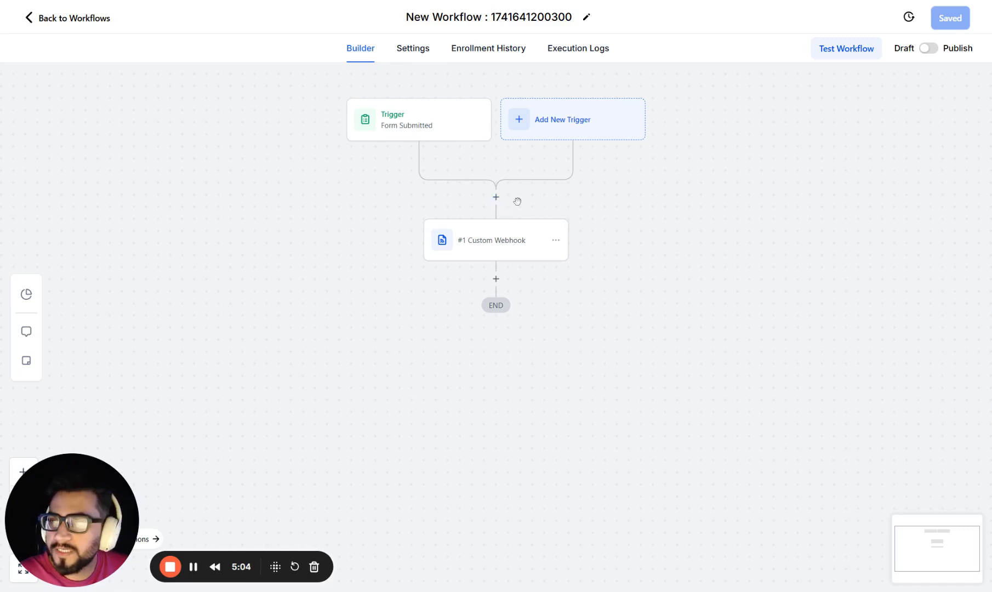
click(54, 18)
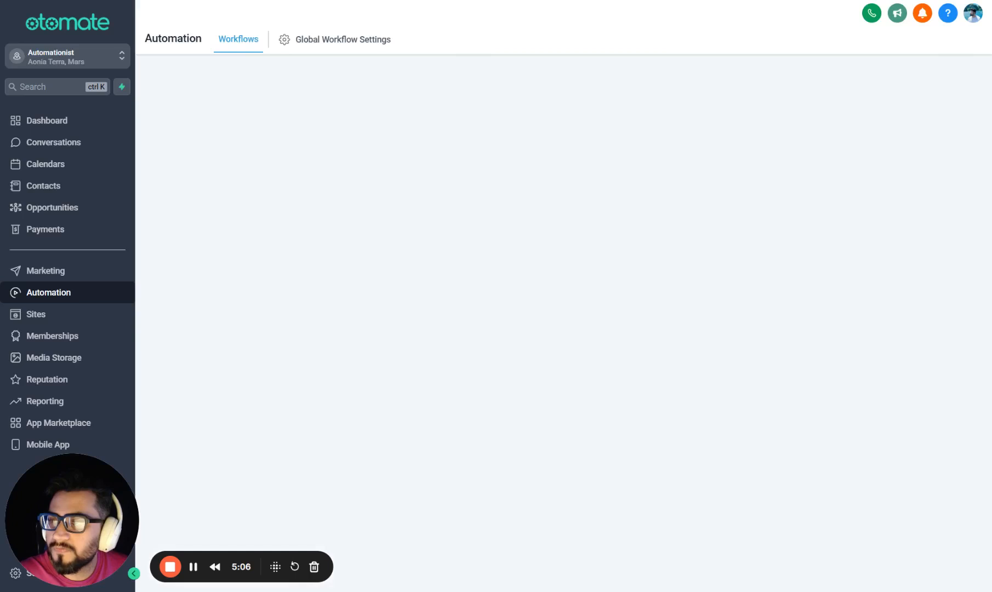
click(52, 318)
mouse_move(575, 48)
click(600, 63)
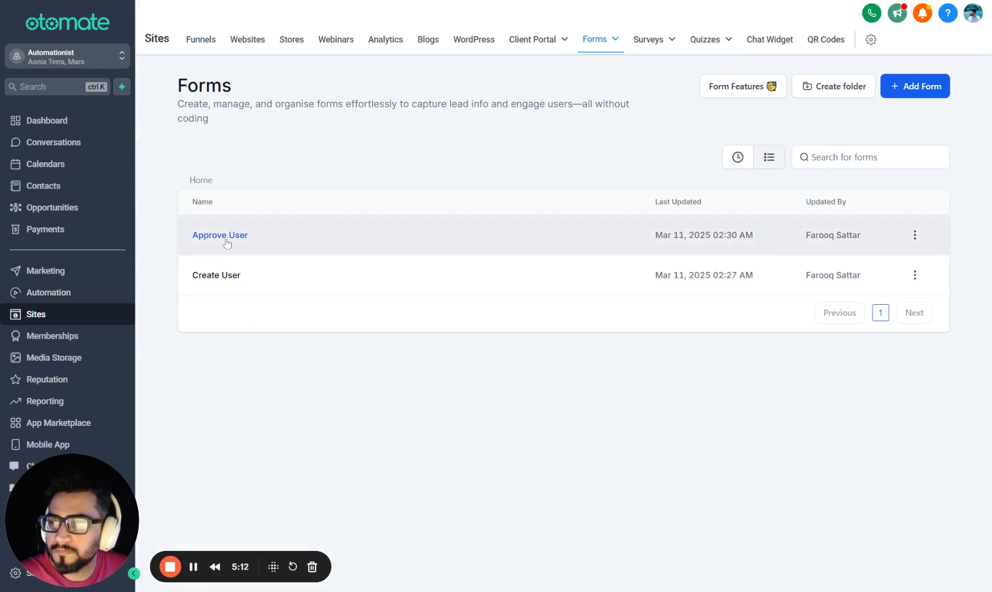
click(521, 252)
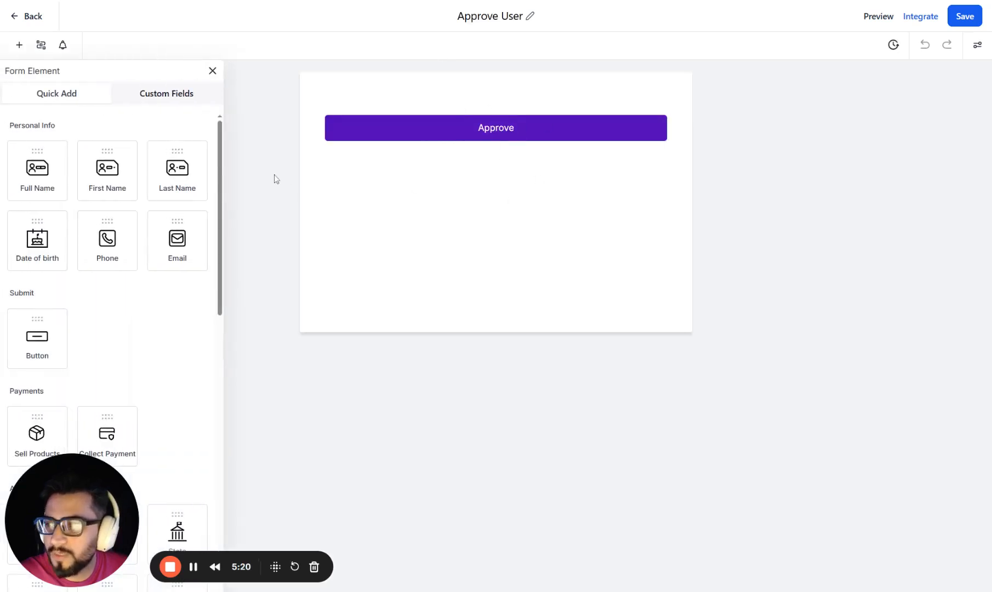
Create a Single Line custom field named "Approval" for the Contact object and assign it to the Contact group
click(172, 98)
click(192, 131)
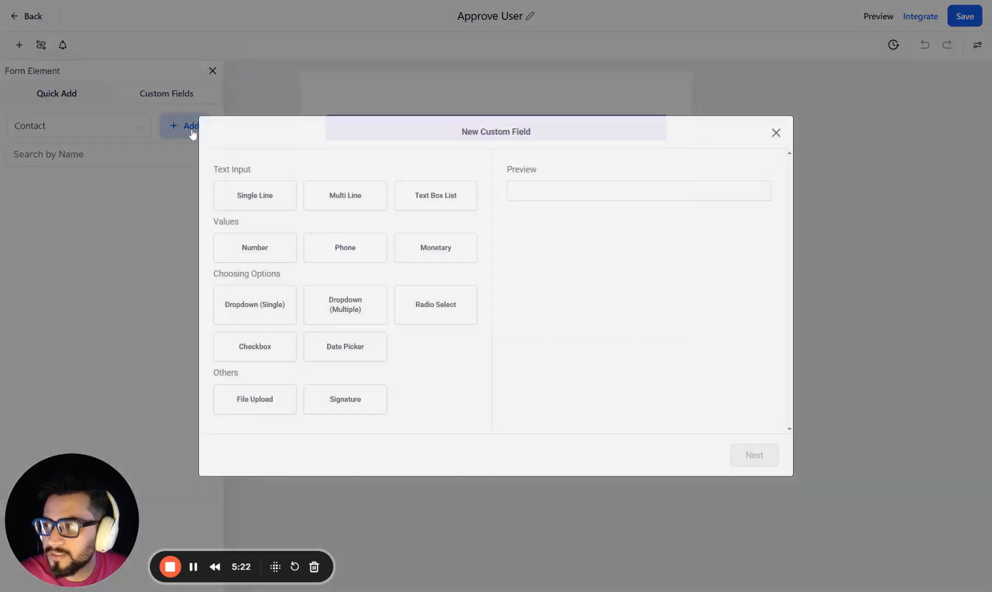
click(255, 204)
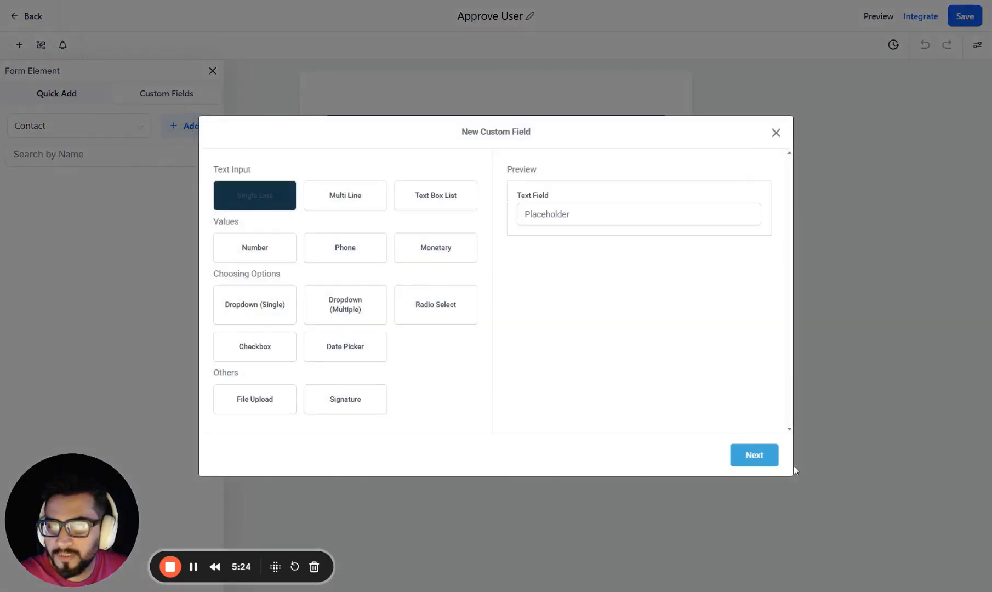
click(754, 464)
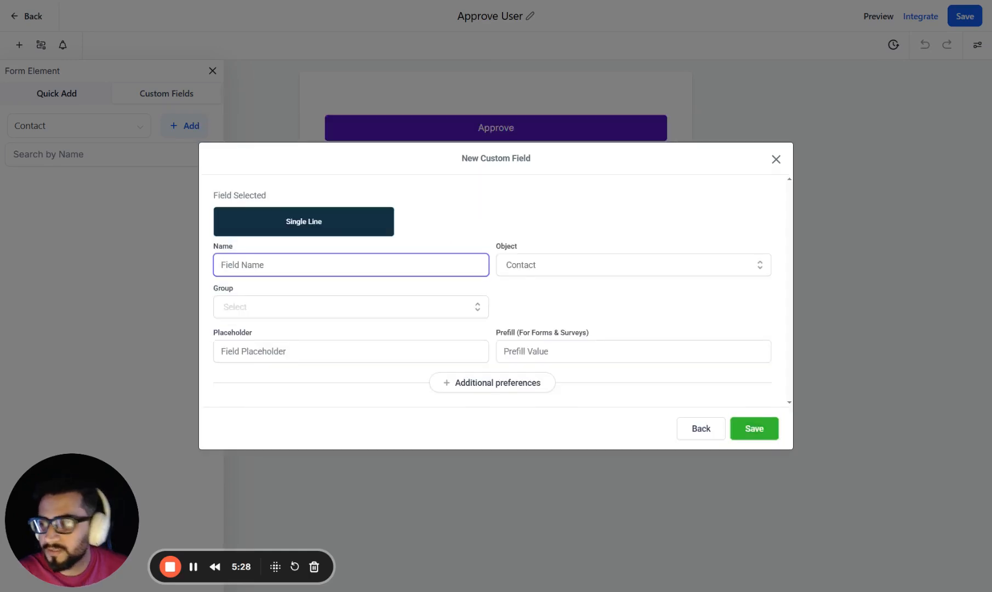
text(A)
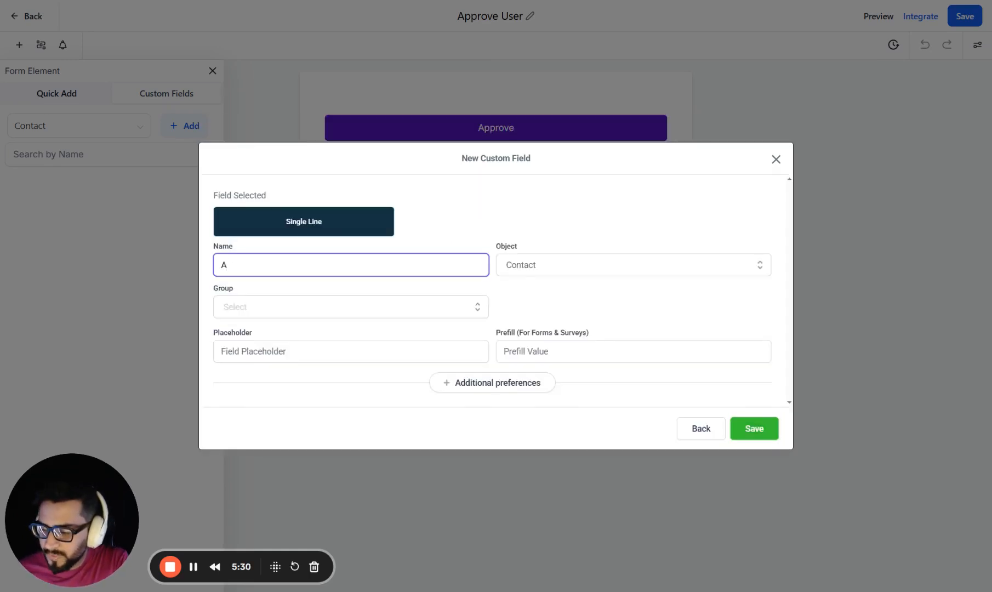
text(pproval)
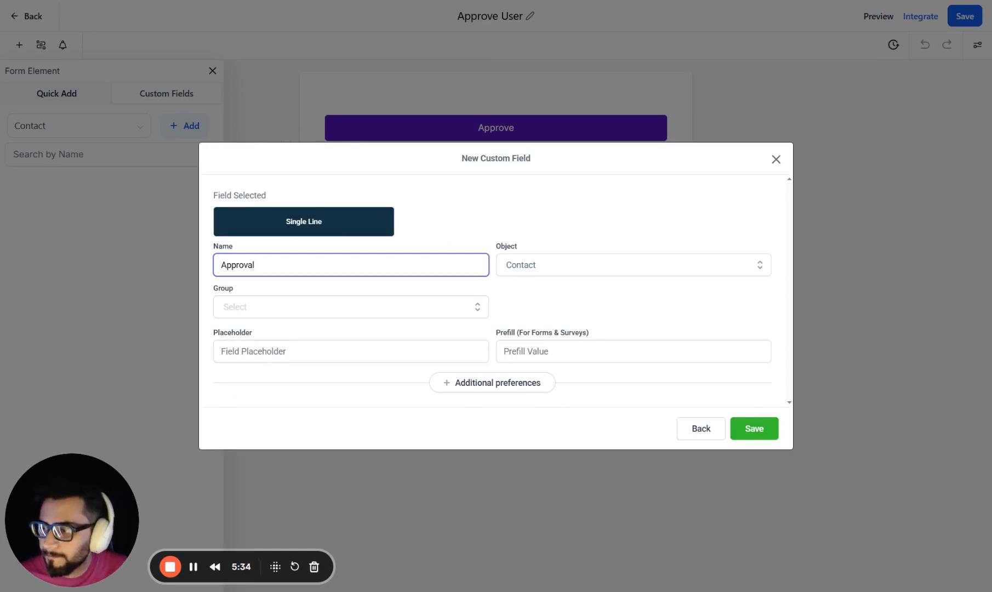
click(760, 435)
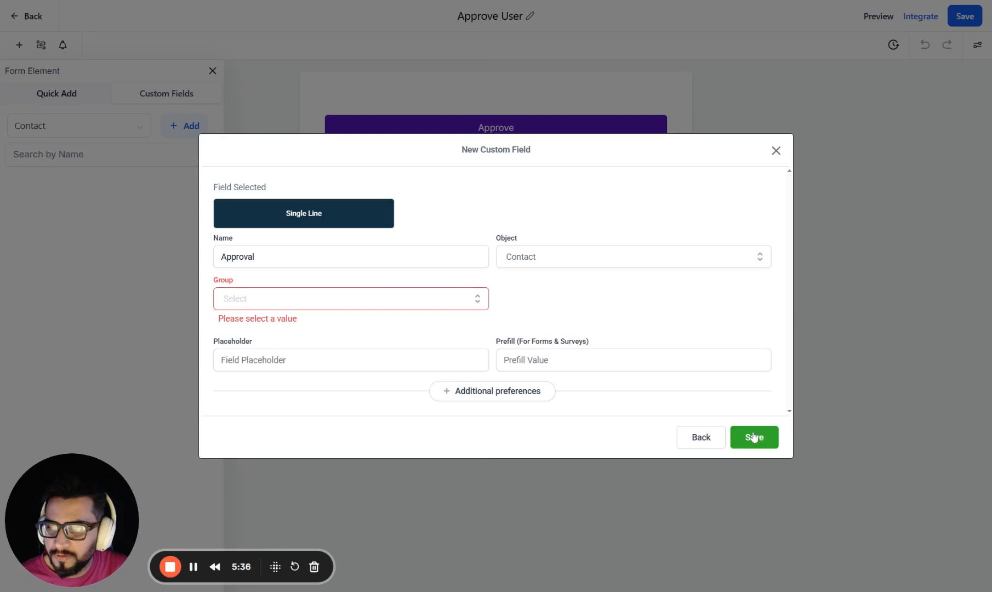
click(356, 303)
click(262, 336)
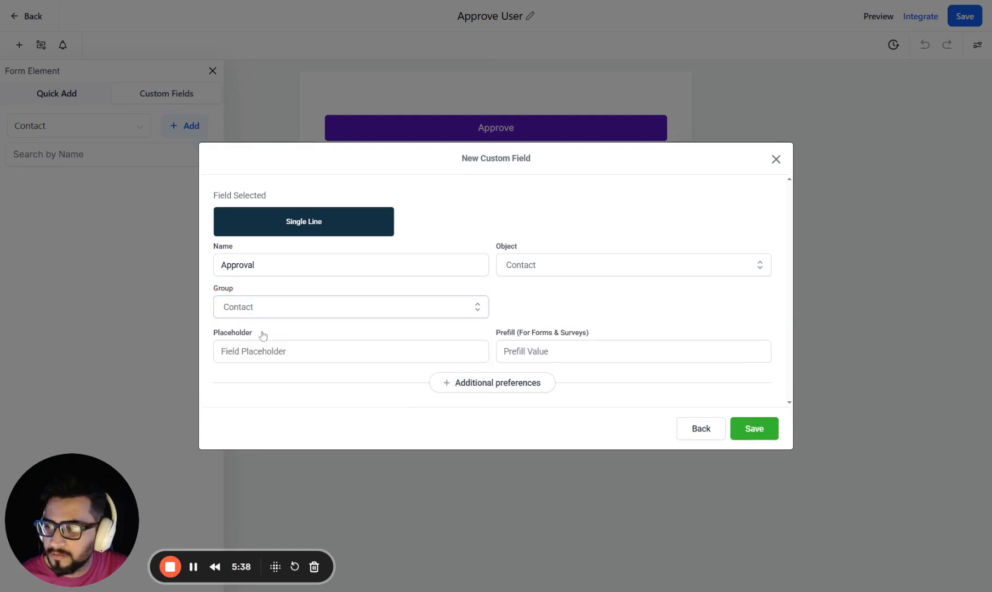
click(741, 428)
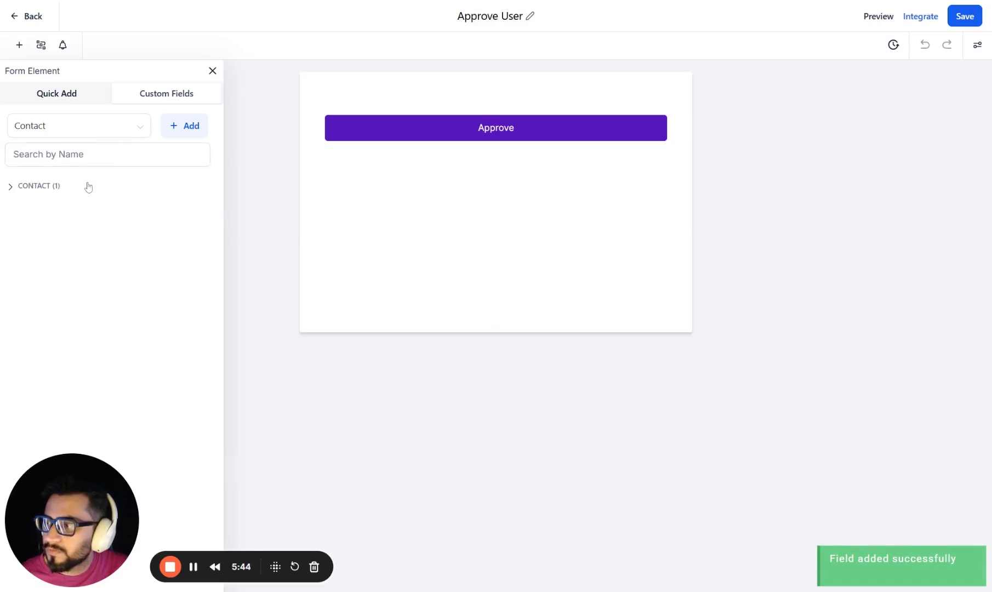
Add the Approval field above the form's Approve button and make it hidden
click(40, 186)
click(49, 217)
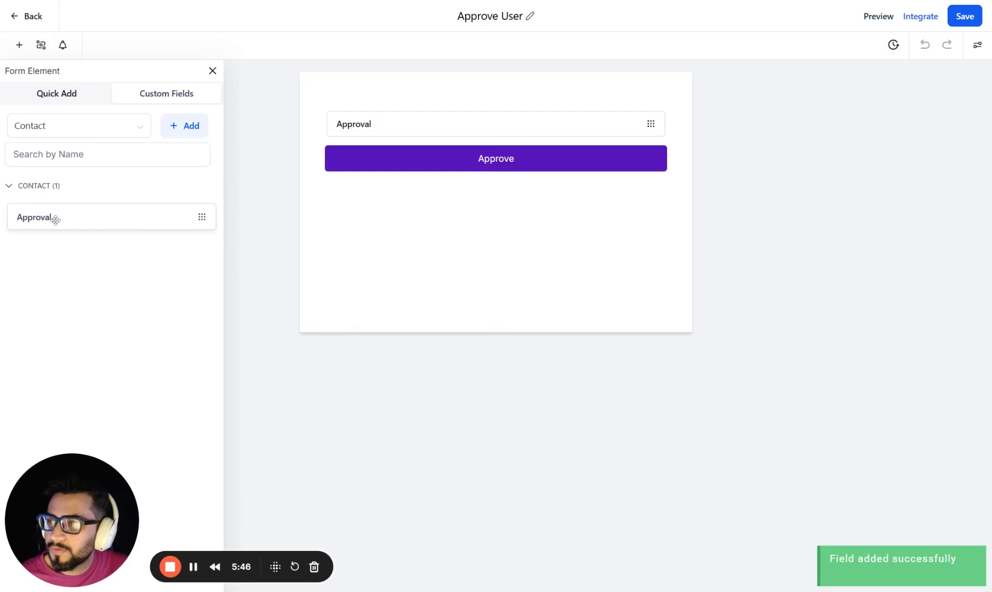
click(475, 147)
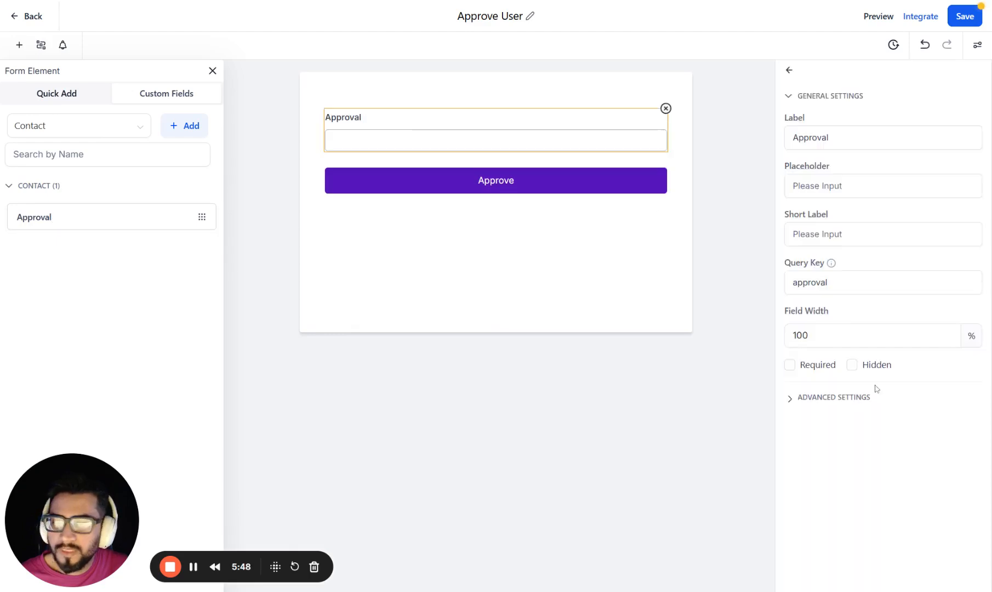
click(852, 365)
Examine the Approval field's query key and open a preview of the form
click(828, 282)
drag(829, 283, 783, 290)
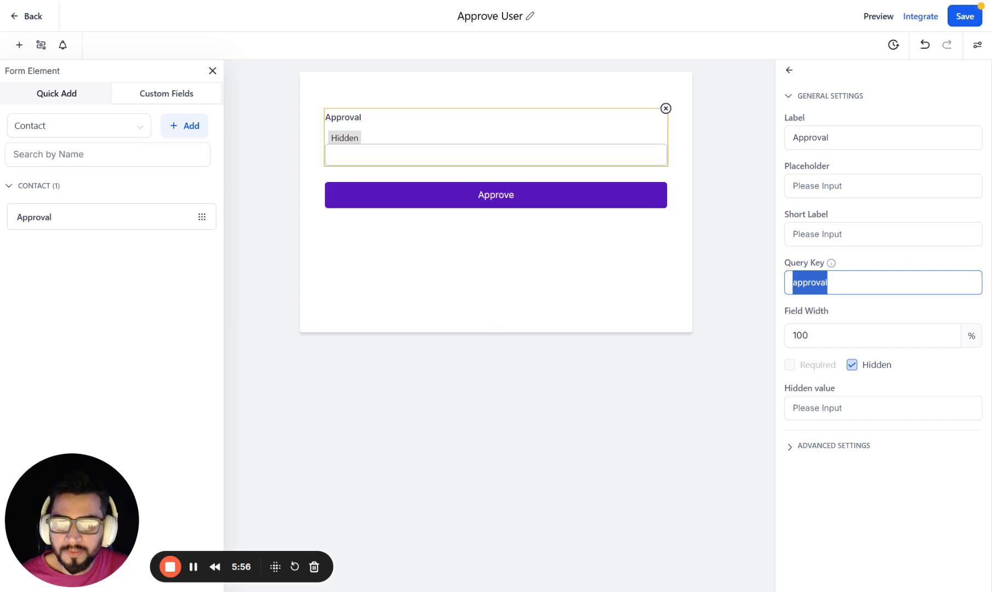
click(884, 20)
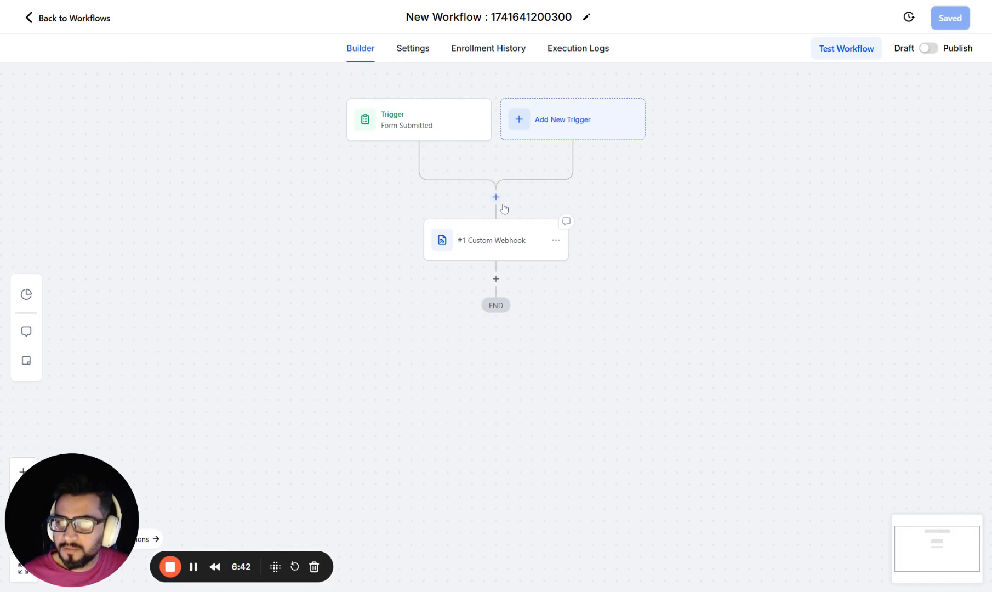
Insert a Send Internal Notification action before the custom webhook, with type SMS and Assigned User as the recipient
click(496, 198)
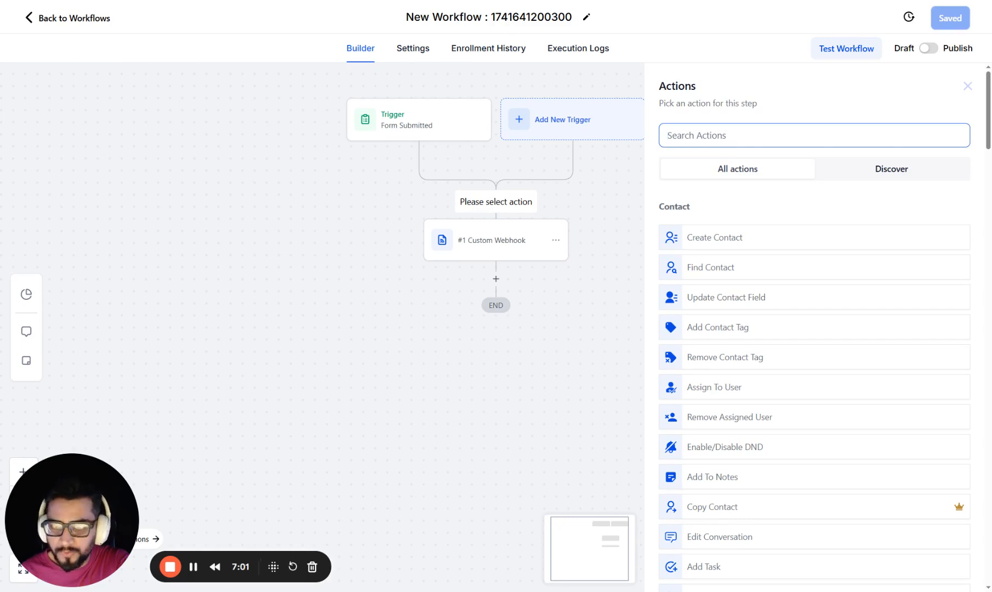
text(in)
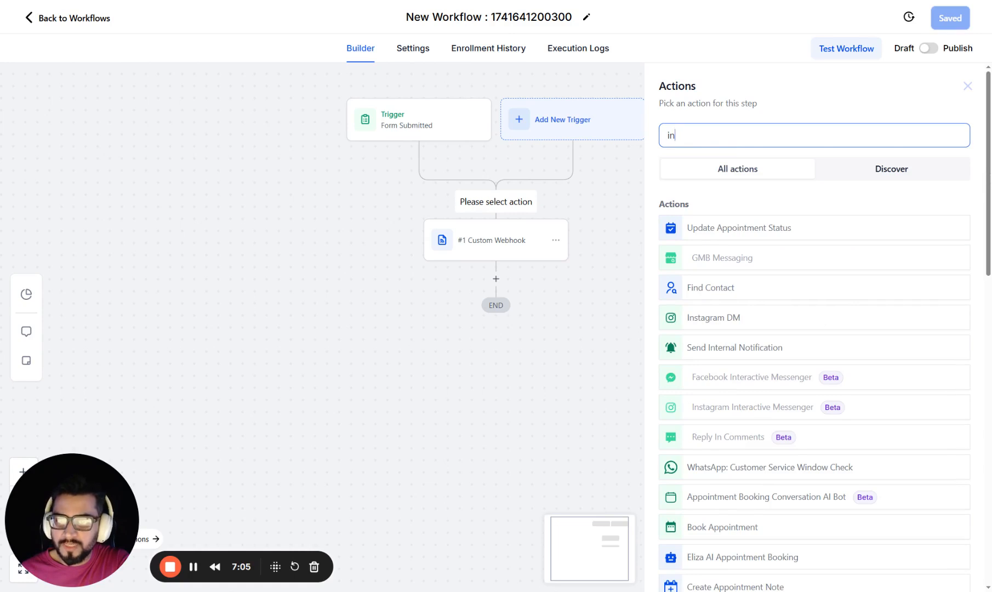
click(729, 347)
click(811, 211)
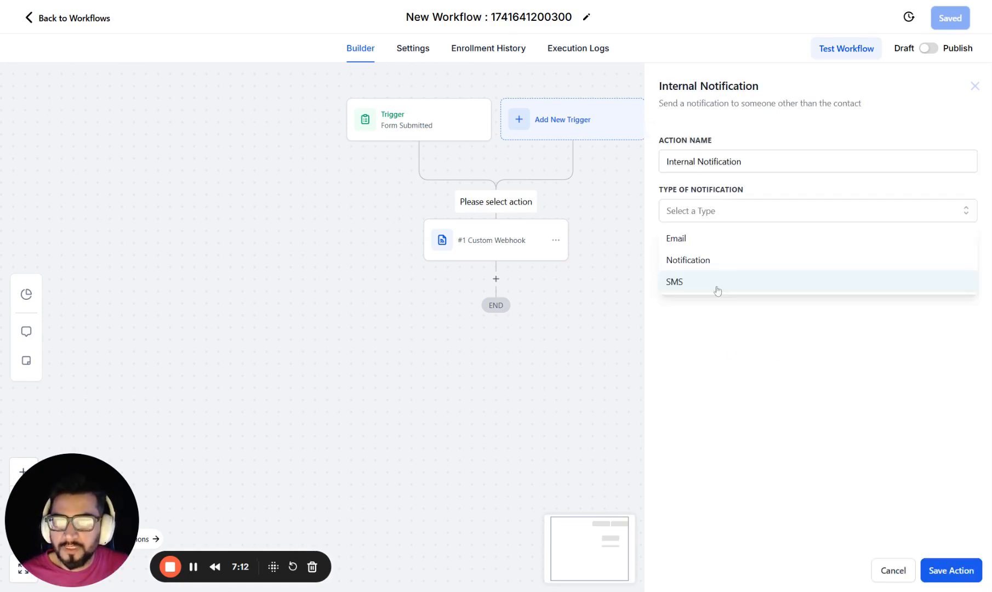
click(722, 289)
click(744, 263)
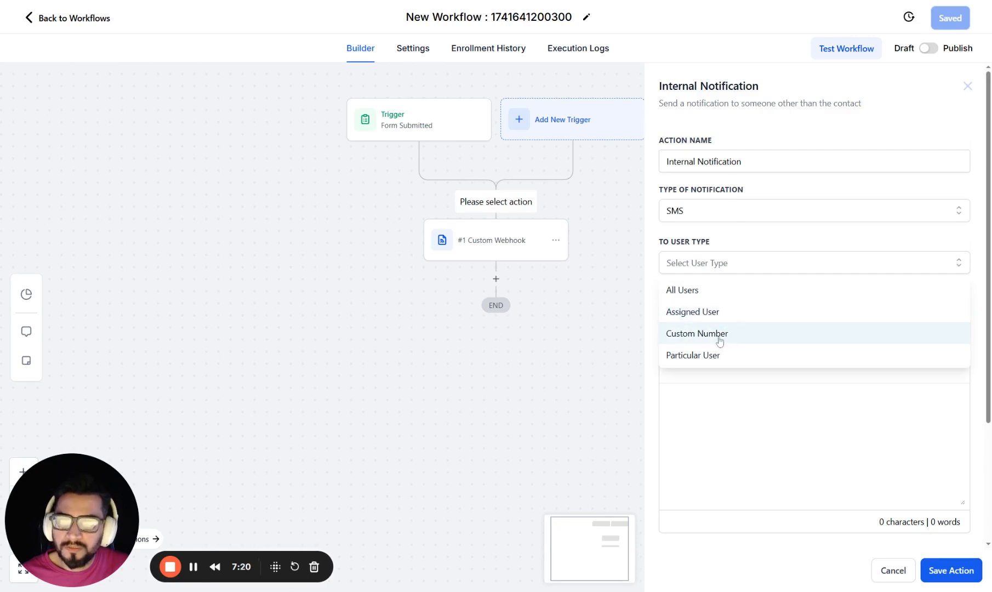
click(720, 318)
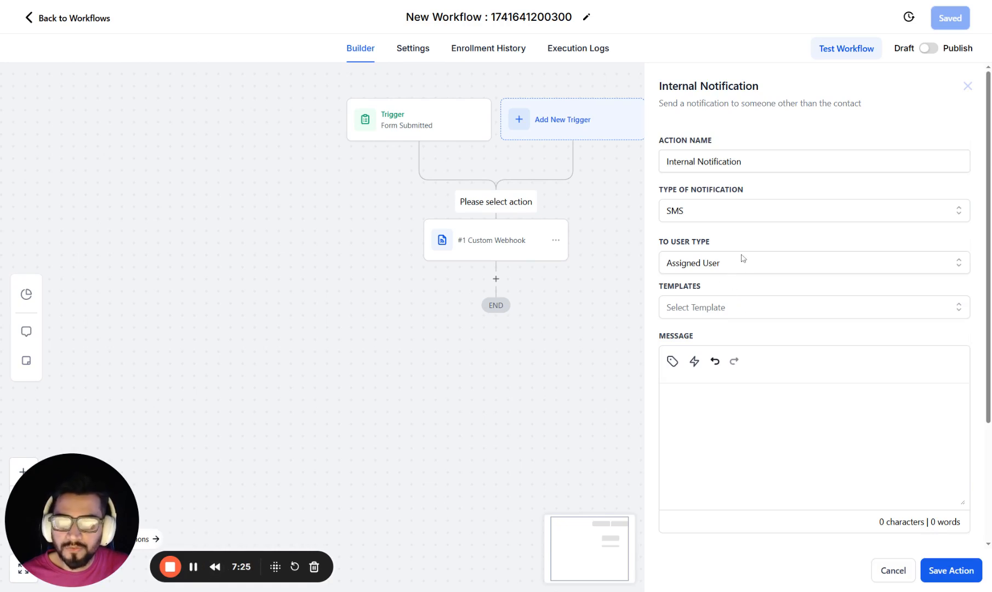
Begin the notification's SMS message with the heading "New User Request!"
click(760, 387)
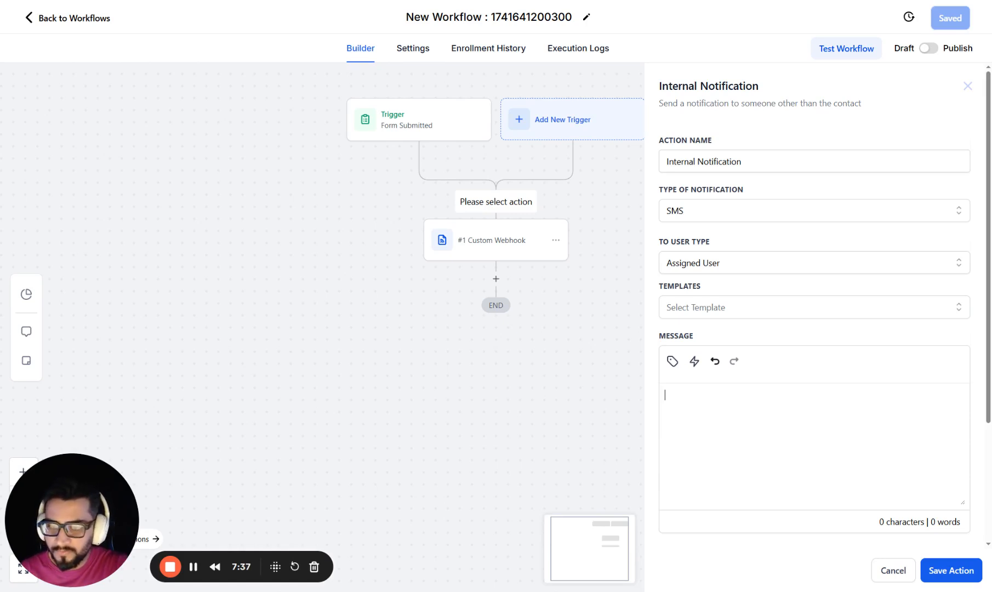
text(New)
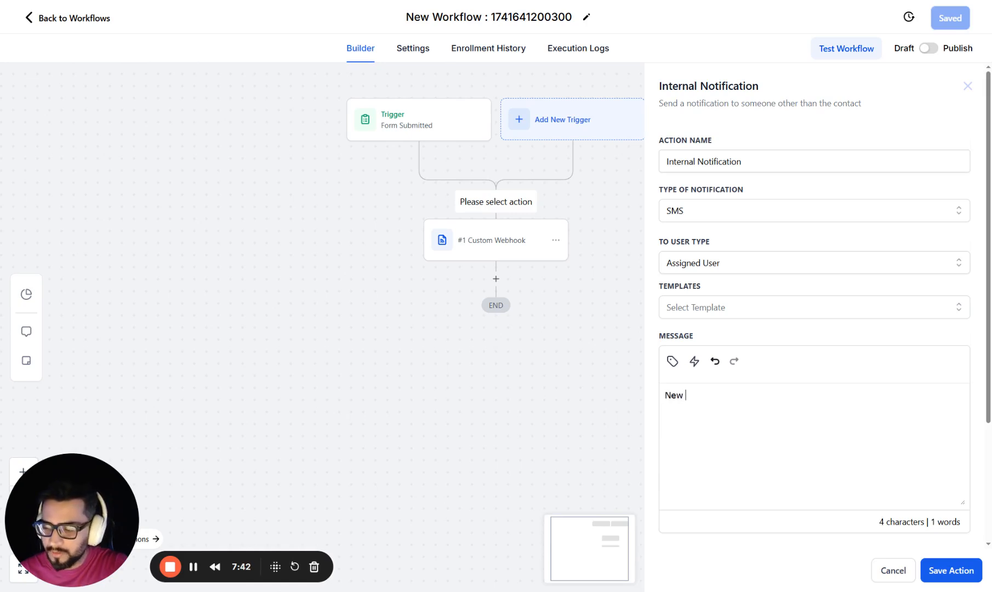
text(User)
key(BackSpace)
key(BackSpace)
key(BackSpace)
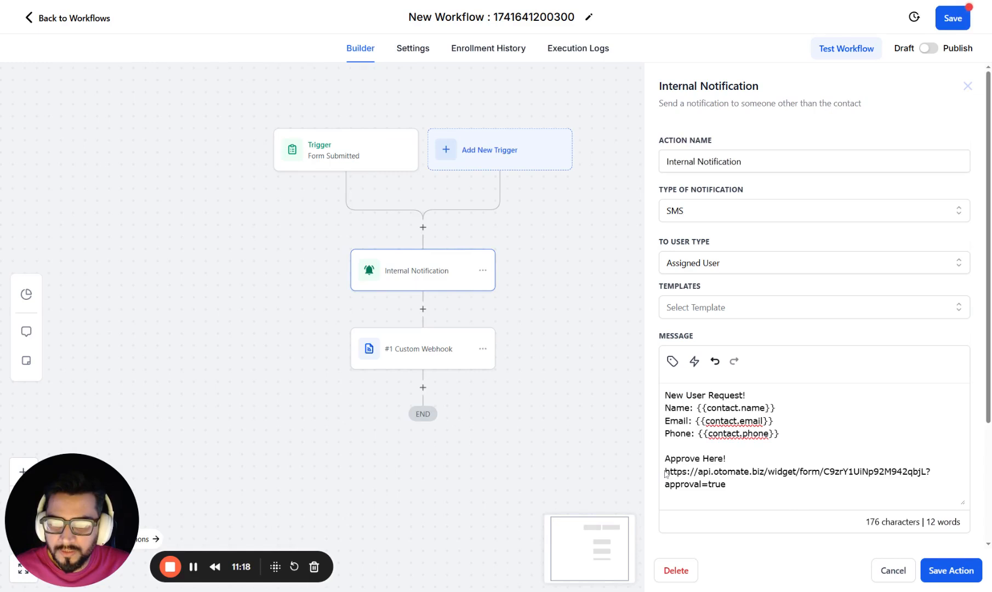
Append the parameter "&contact_id={{contact.id}}" to the approval link in the notification's SMS message
drag(665, 472, 926, 471)
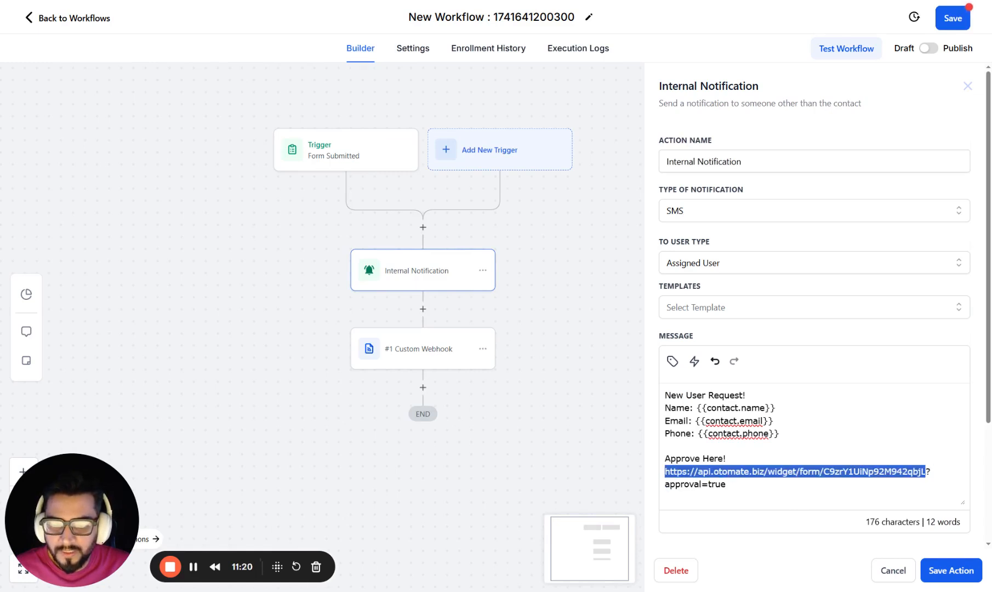
drag(727, 484, 664, 484)
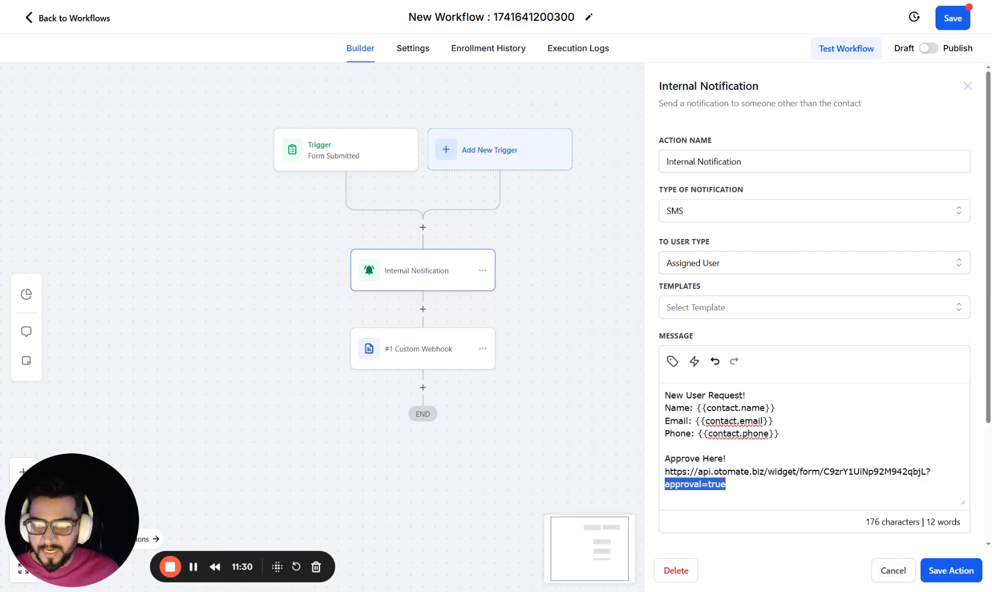
click(726, 484)
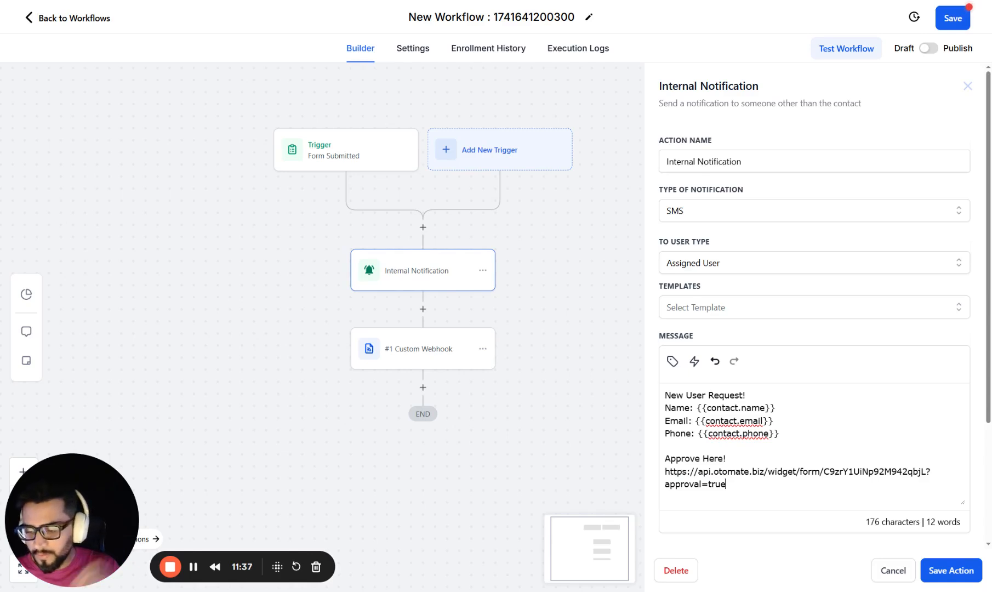
text(&)
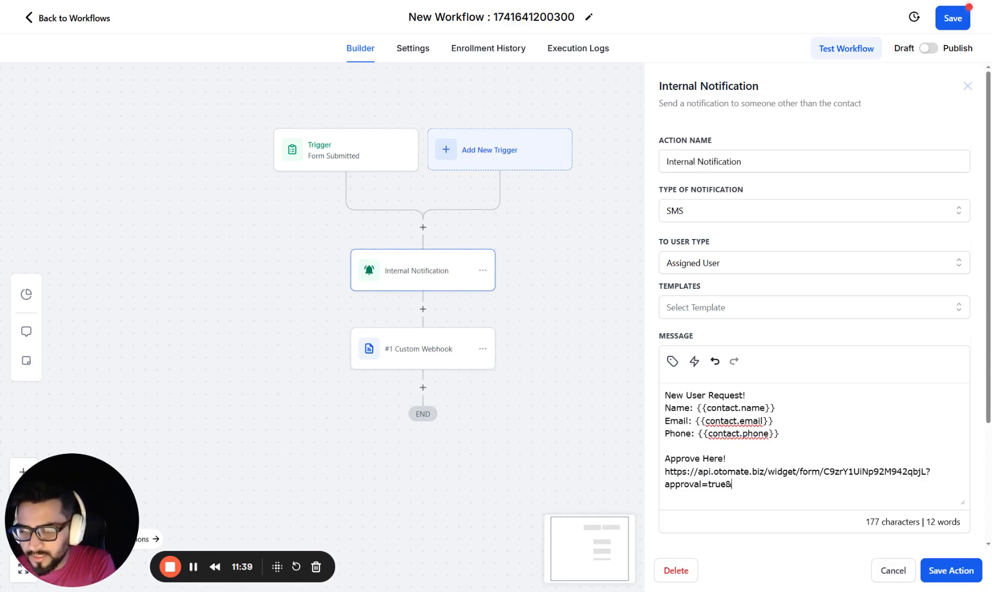
text(contac)
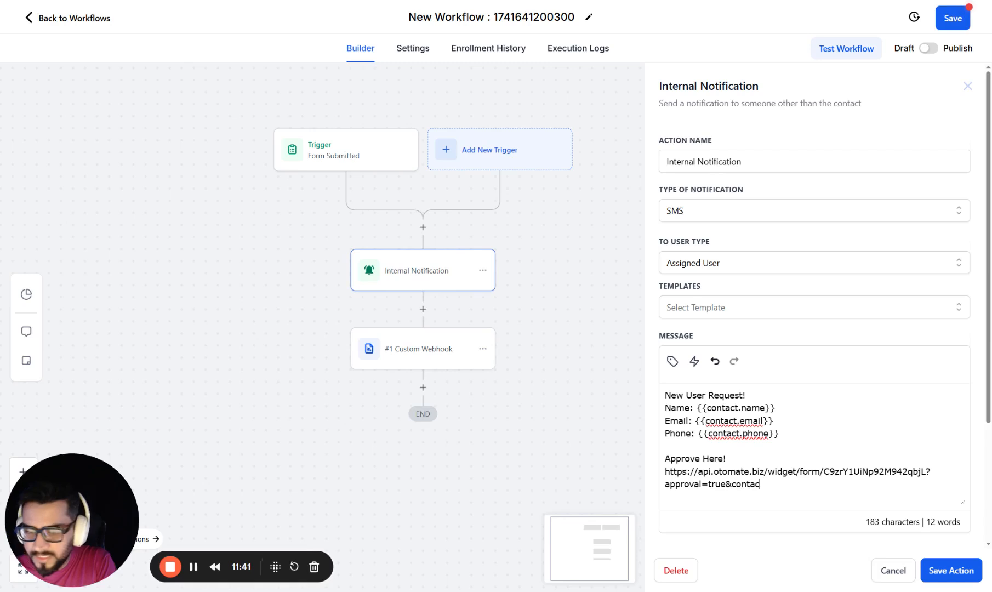
text(t_id=)
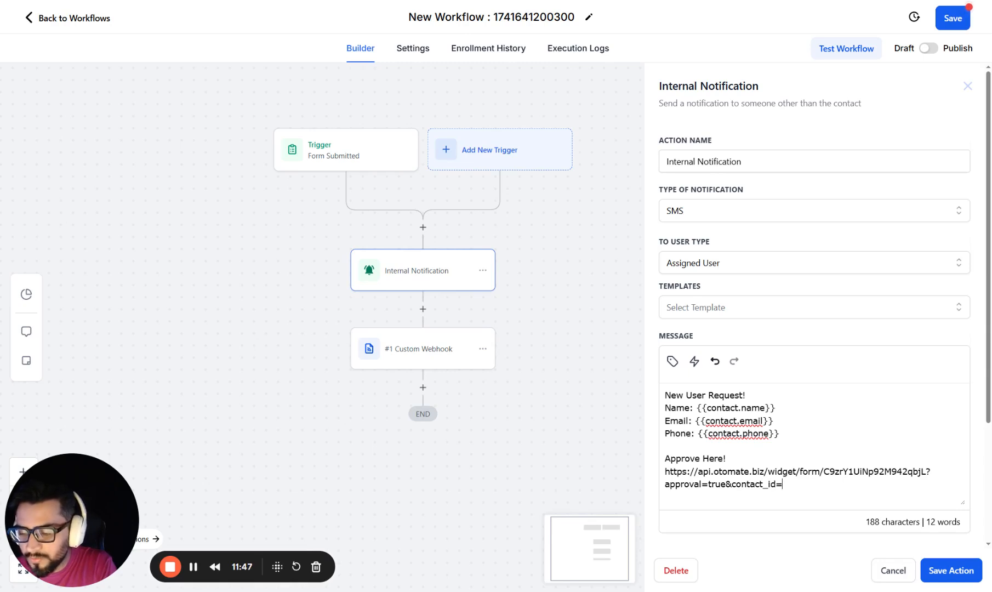
text({{contact)
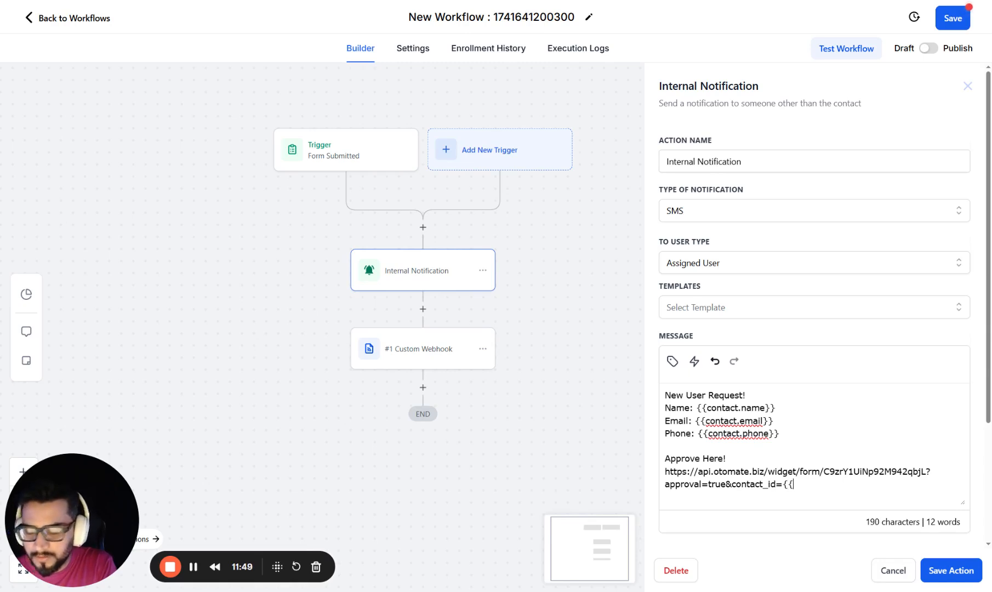
text(.id)
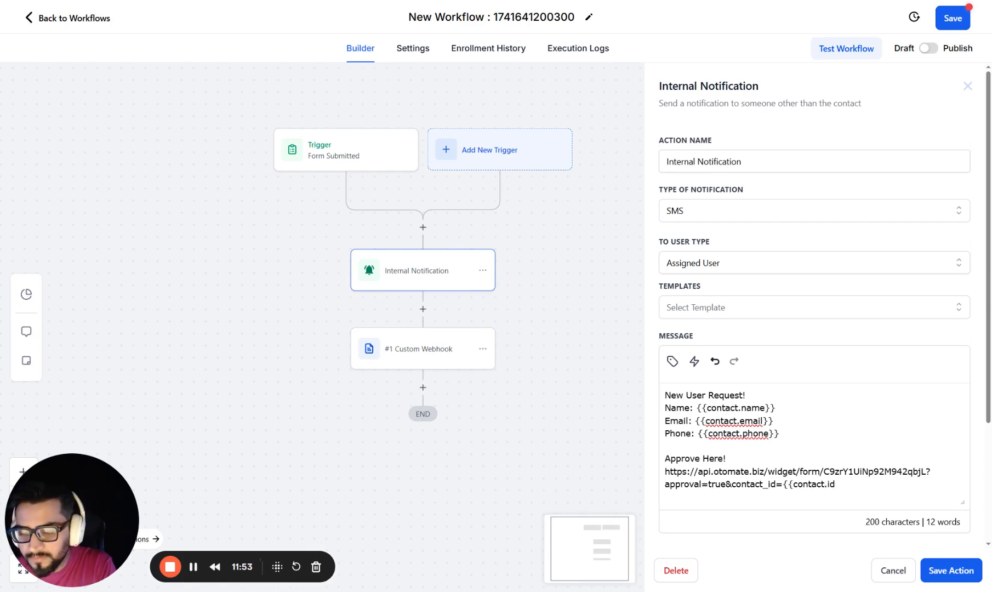
text(}})
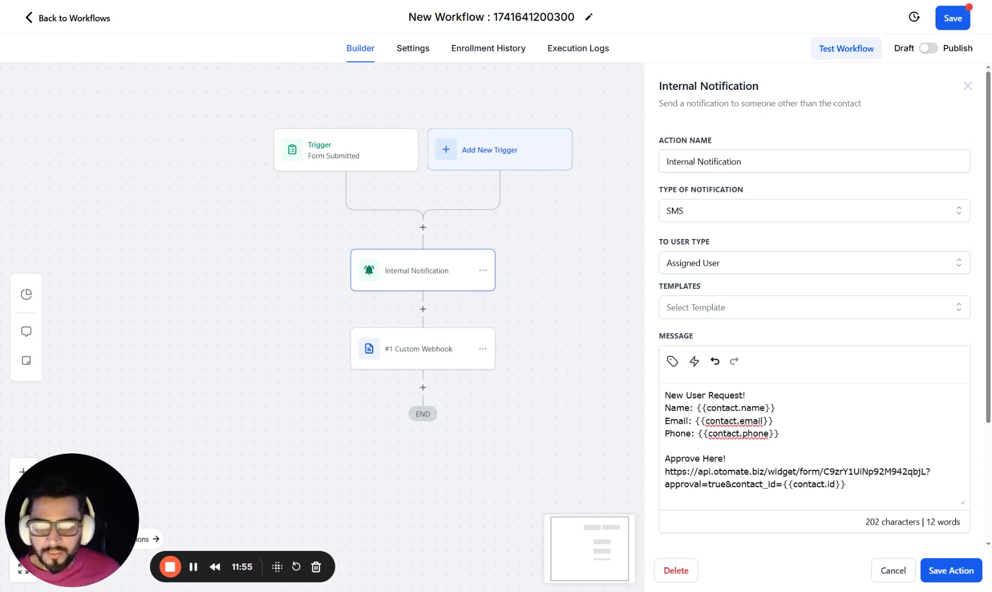
Highlight the contact_id parameter in the approval link for review, and save the Internal Notification action
drag(732, 484, 845, 485)
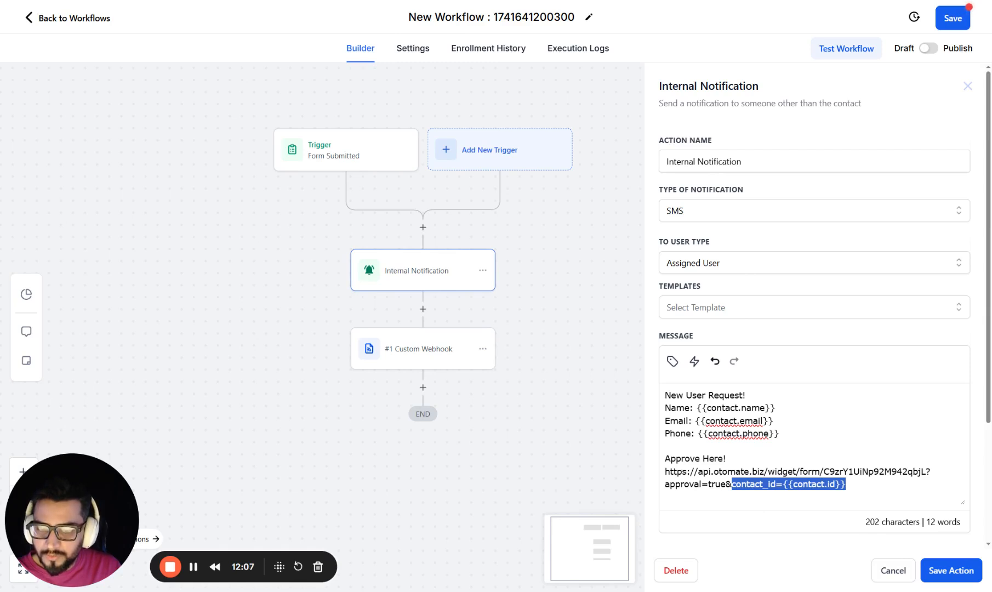
key(Right)
key(shift+Left)
key(shift+Left)
key(shift+Left)
key(shift+Left)
key(shift+Left)
key(shift+Left)
key(shift+Left)
key(shift+Left)
key(shift+Left)
key(shift+Left)
key(shift+Left)
key(shift+Left)
key(shift+Left)
key(shift+Left)
key(shift+Left)
key(shift+Left)
key(shift+Left)
key(shift+Left)
key(shift+Left)
key(shift+Left)
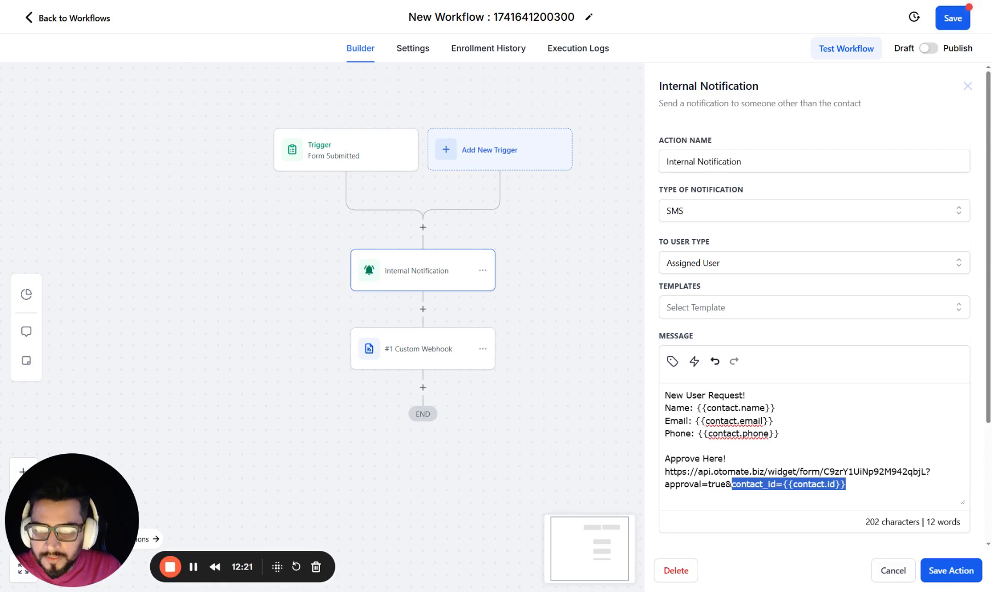
click(955, 576)
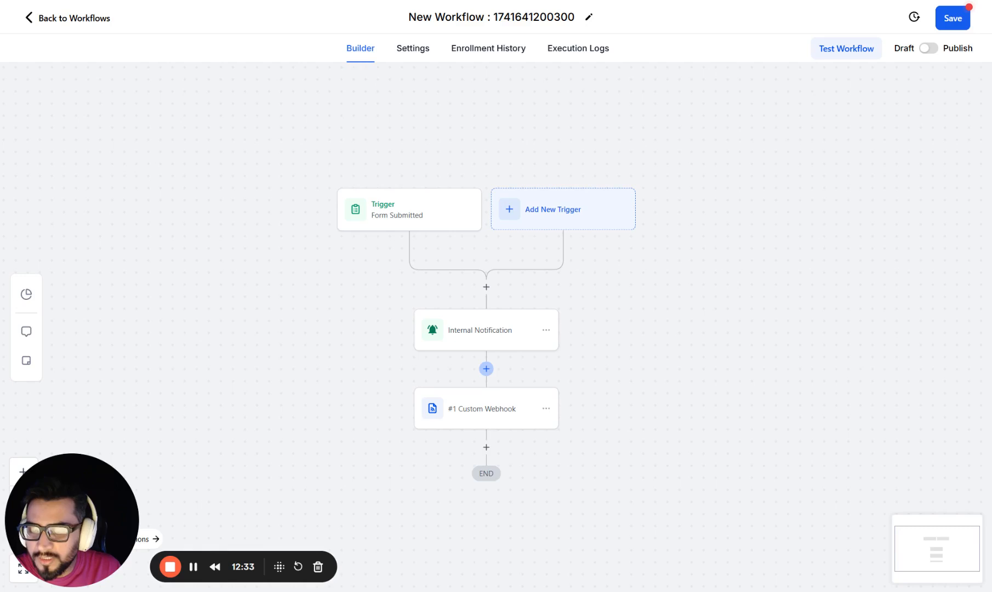
Insert a Wait action between the Internal Notification and the custom webhook, set to wait for a Condition
click(486, 369)
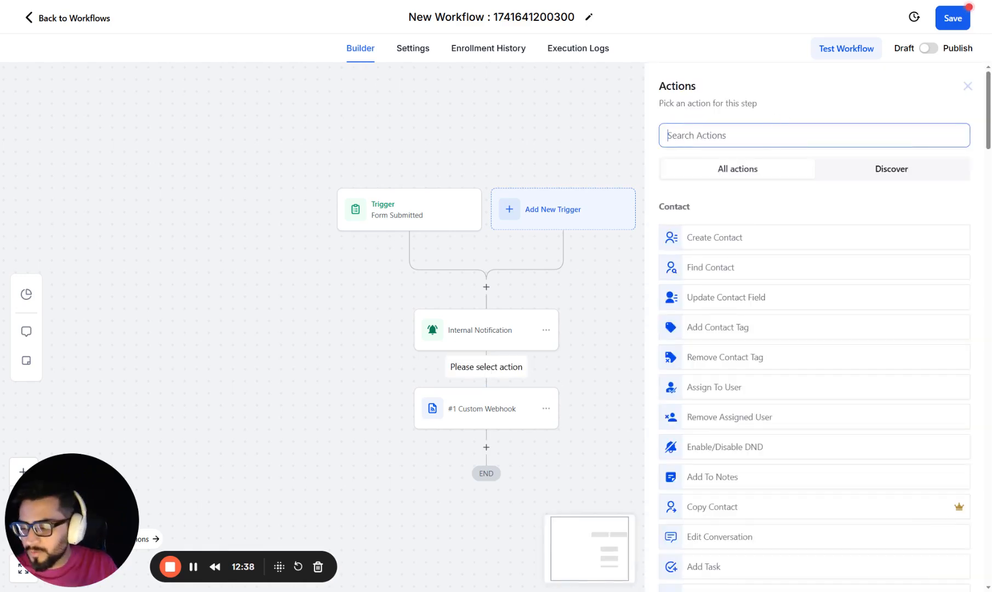
text(wait)
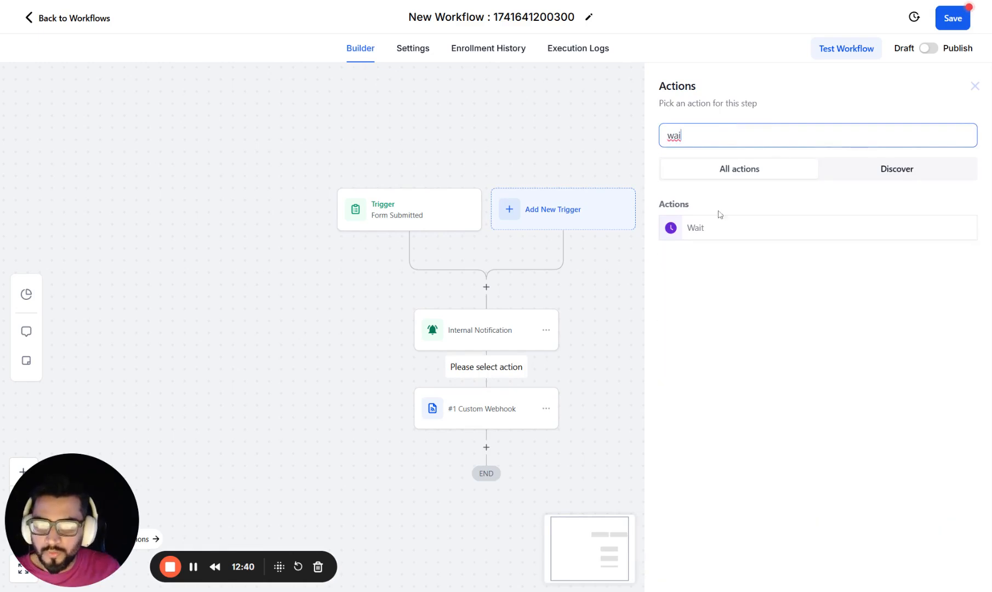
click(715, 234)
click(530, 219)
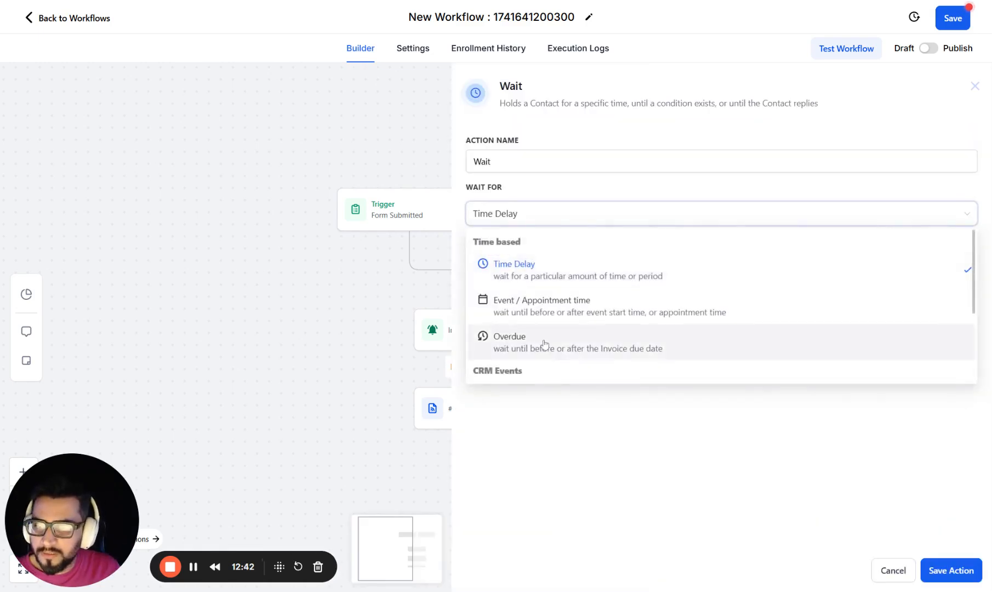
scroll(531, 314, down, 2)
click(565, 310)
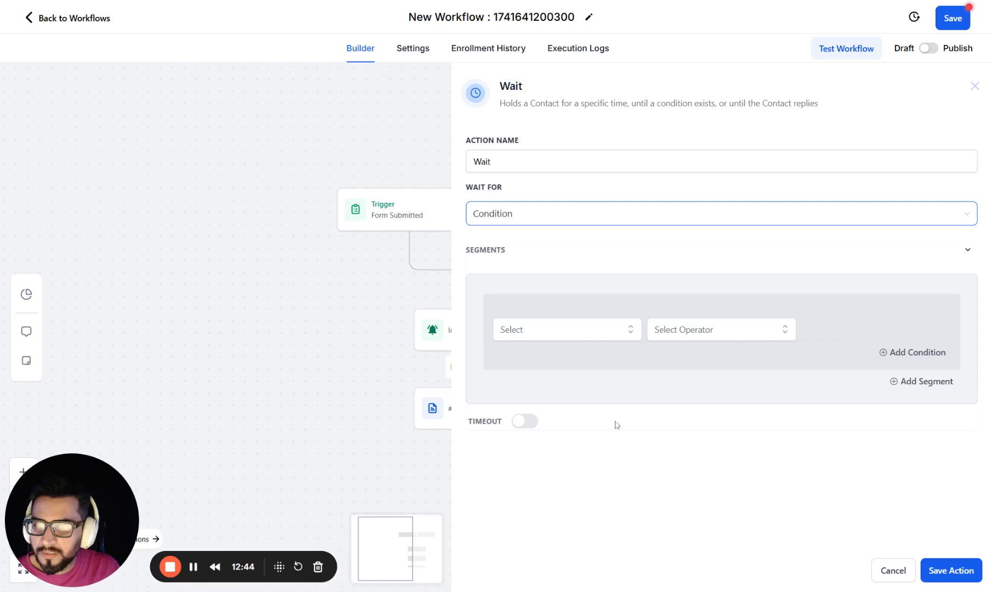
Define the wait condition as the Approval field with the operator "Is not empty"
click(594, 332)
click(564, 359)
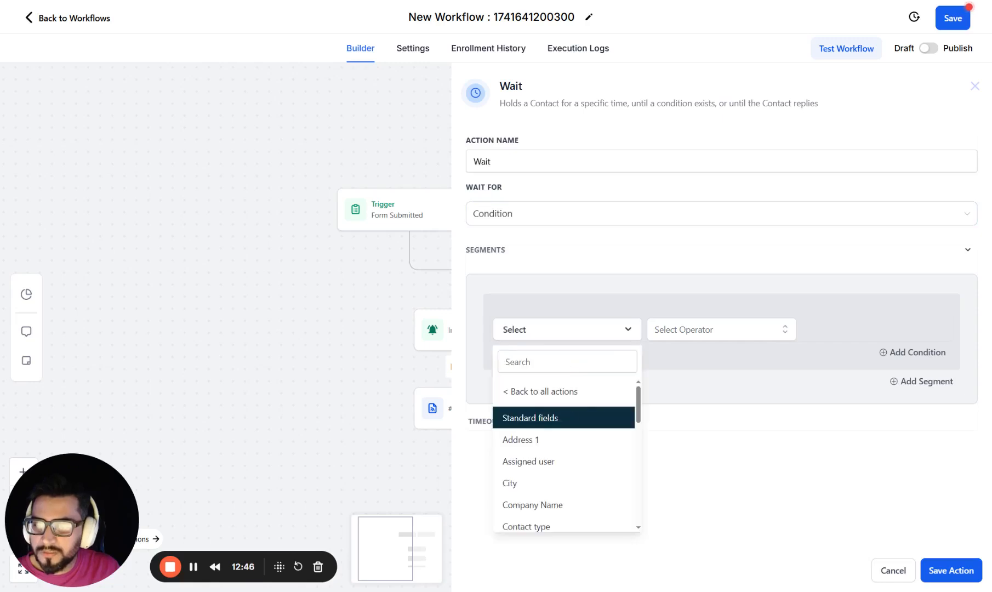
text(app)
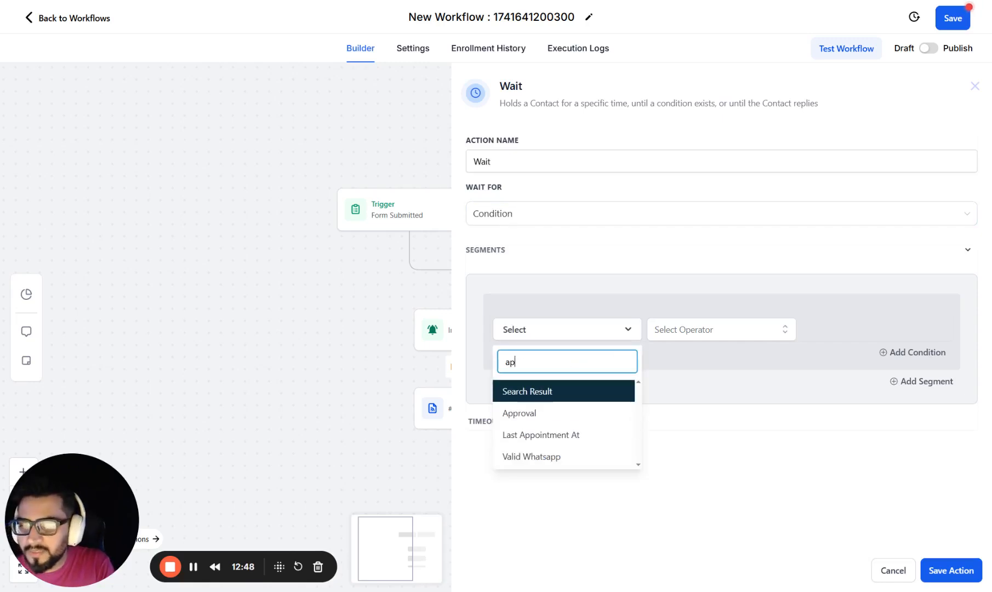
click(542, 414)
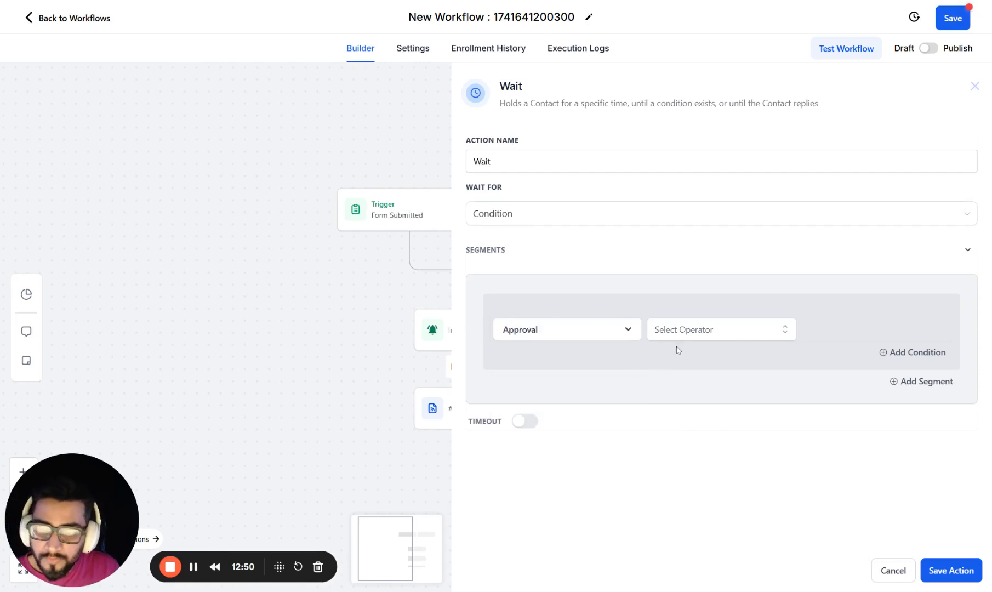
click(720, 335)
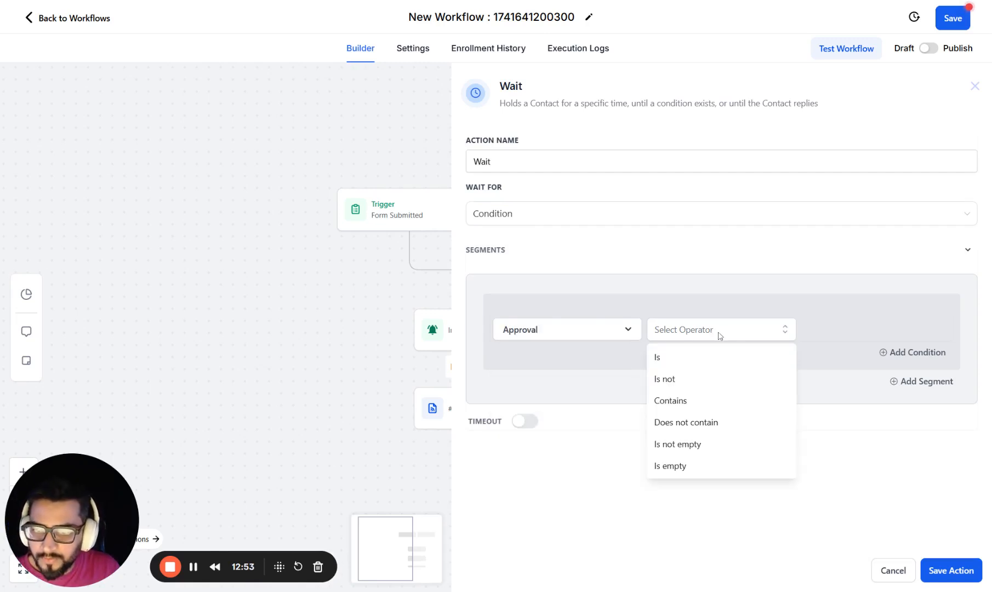
click(712, 450)
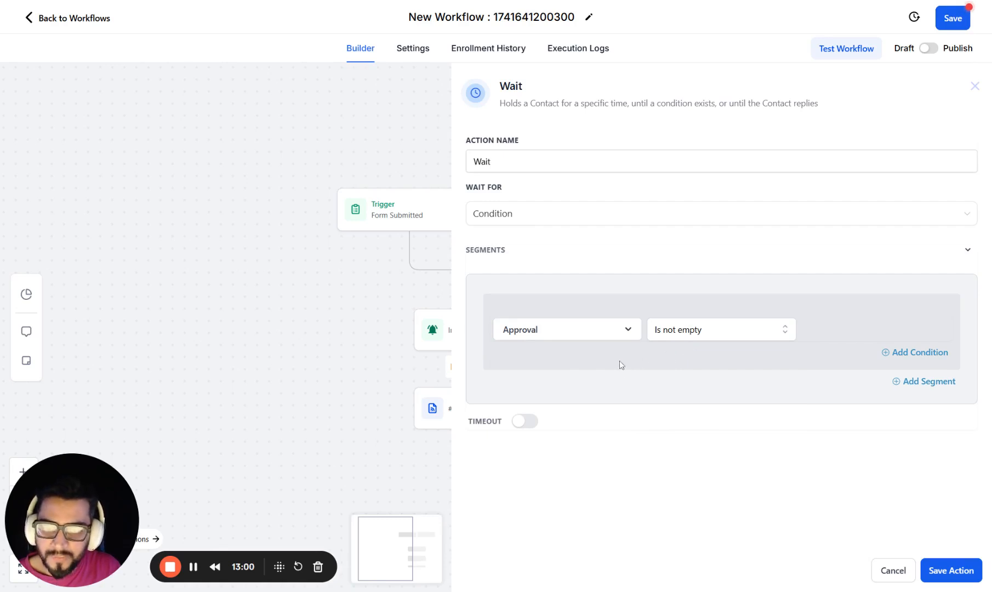
Enable the wait's timeout, set it to 1 day, and save the action
click(524, 422)
drag(487, 449, 395, 438)
text(3)
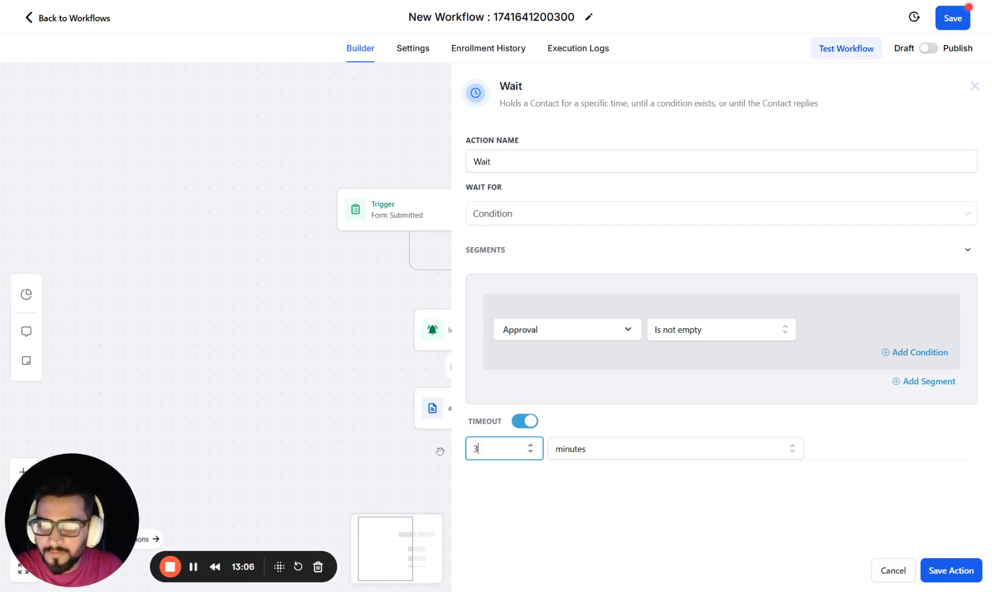
click(605, 455)
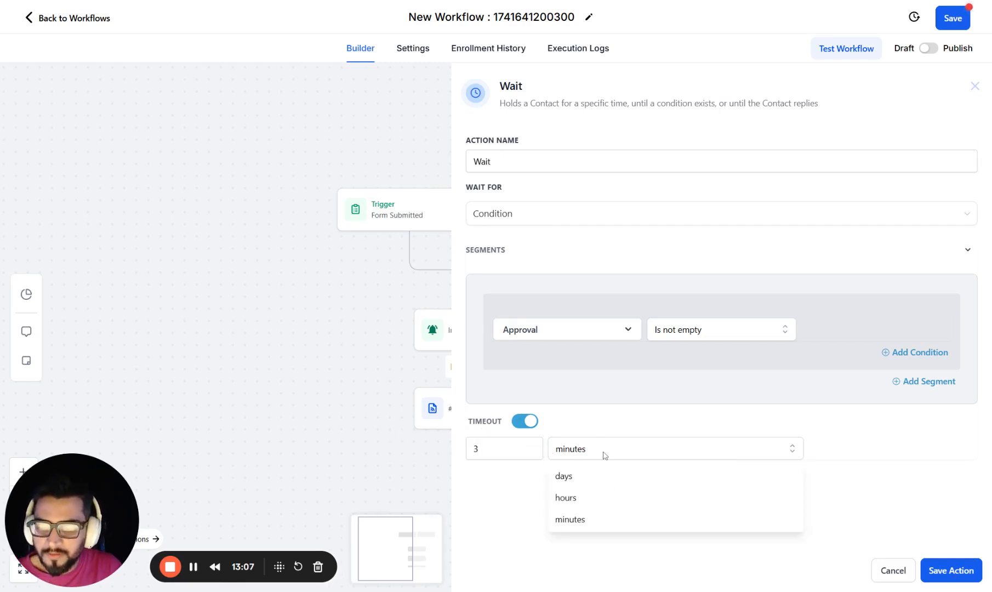
click(575, 480)
drag(491, 449, 387, 439)
text(1)
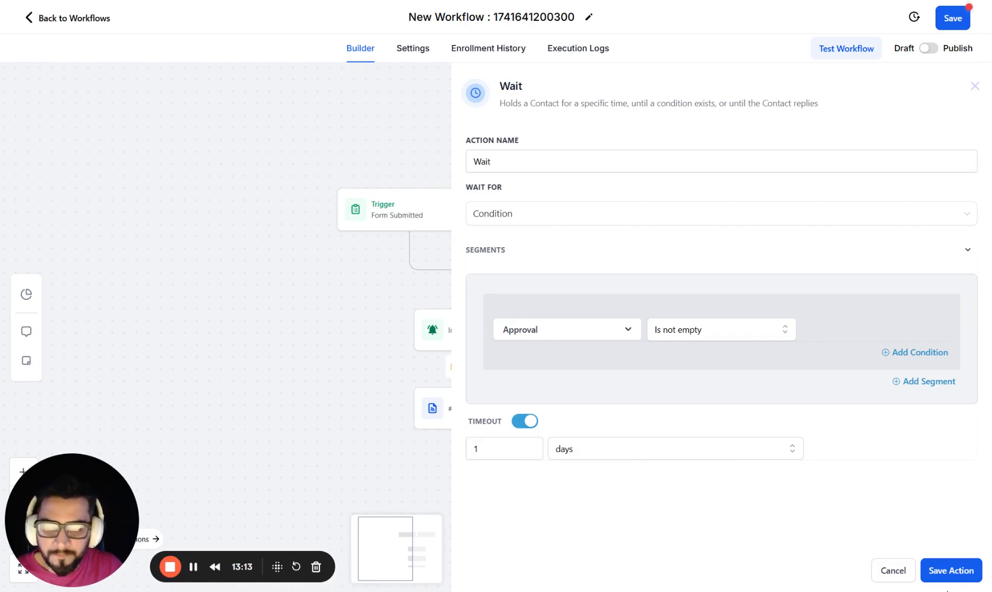
click(950, 571)
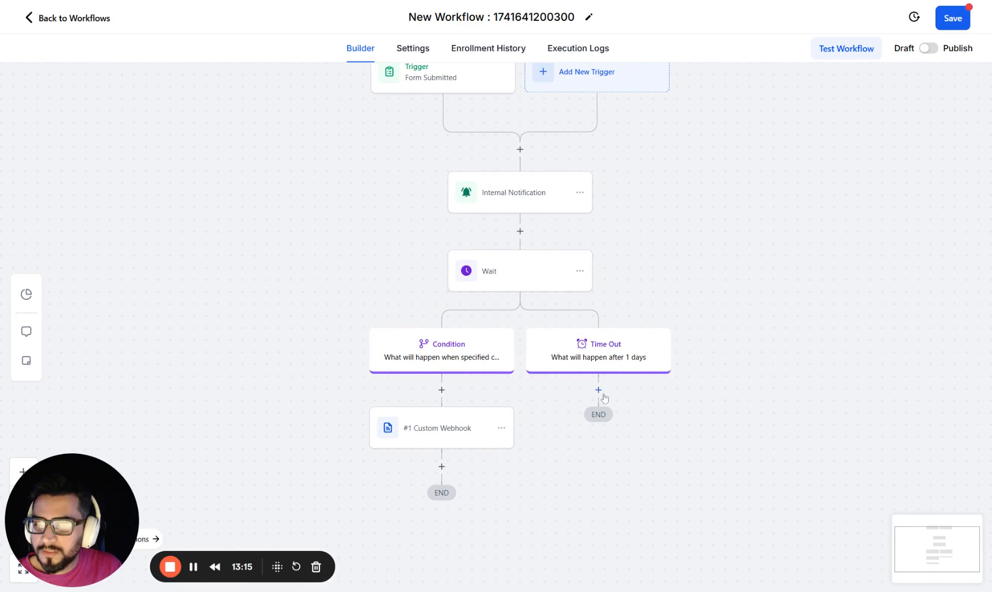
Add a second Wait action under the Time Out branch
click(599, 390)
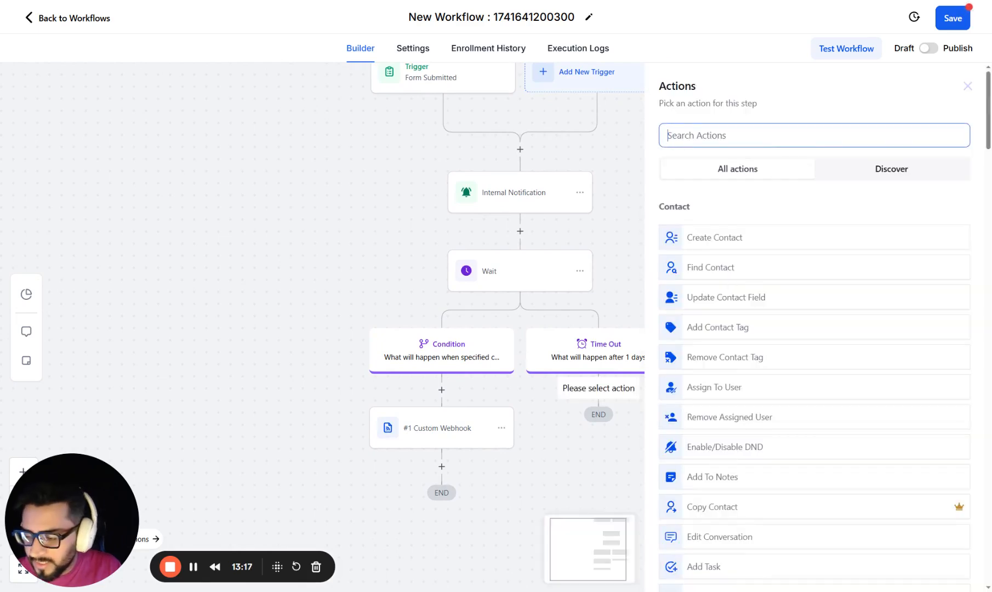
text(ho)
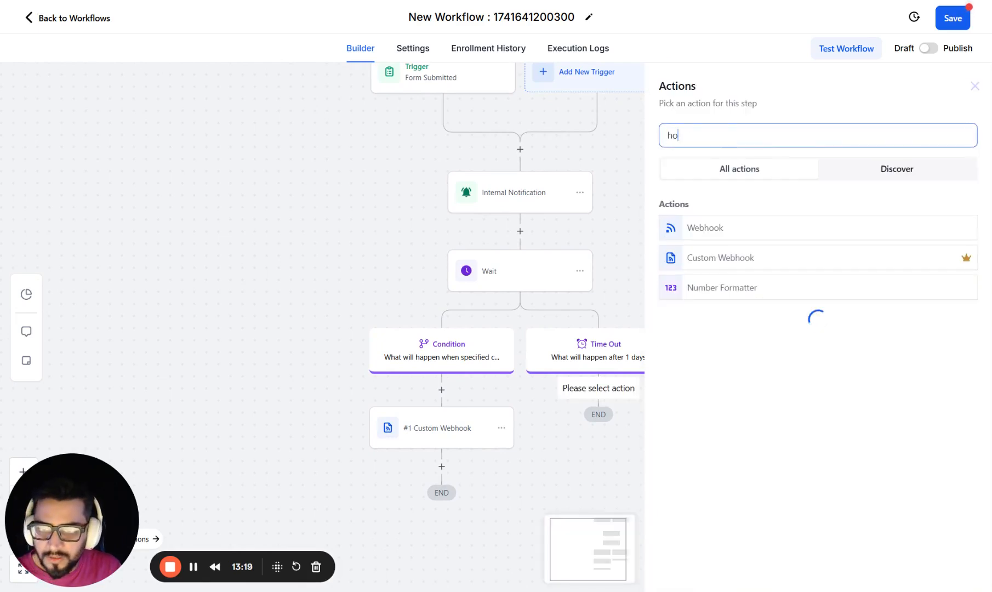
text(l)
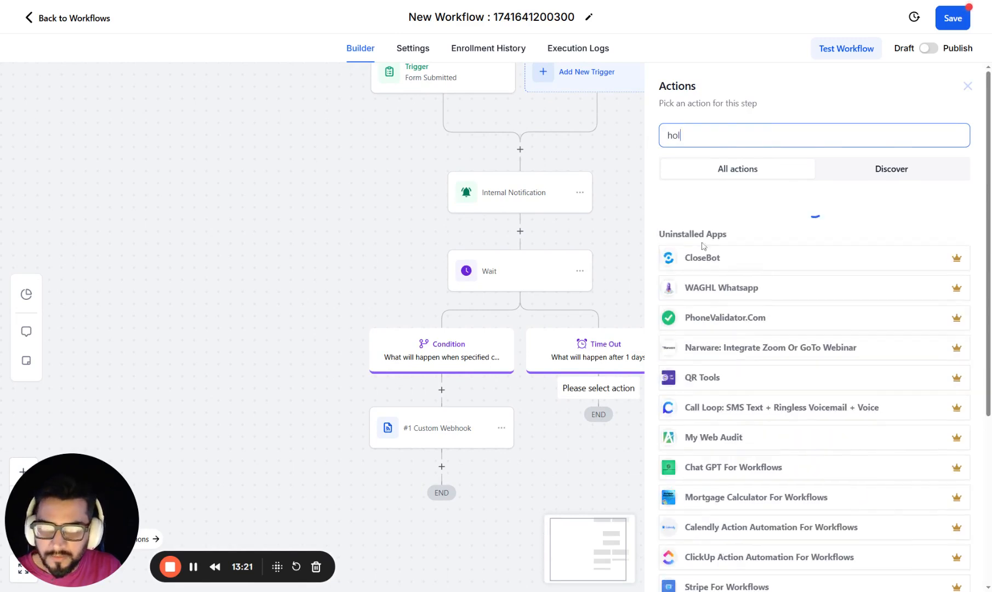
key(ctrl+a)
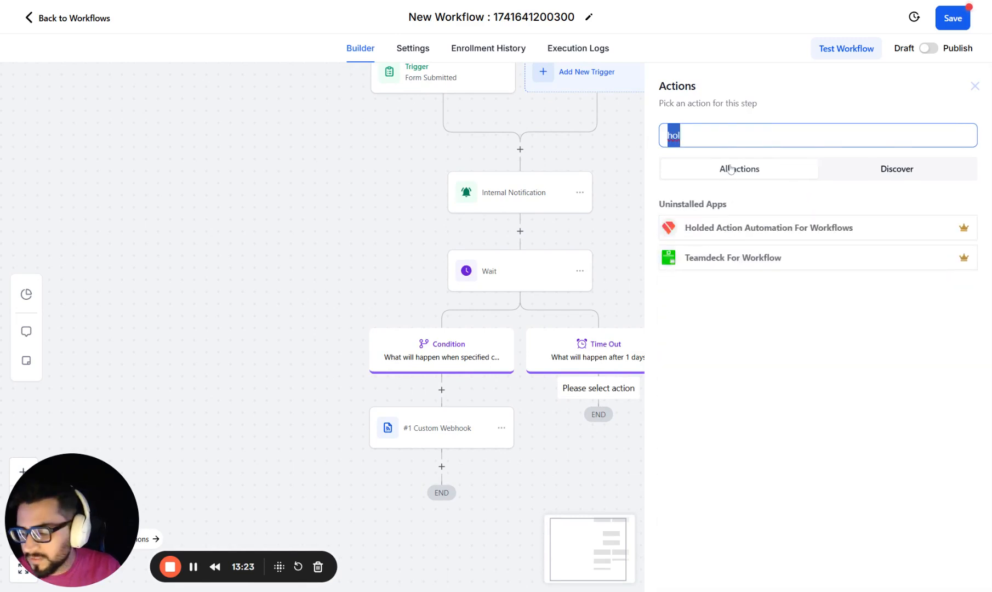
text(wait)
click(719, 227)
Set the Time Out branch's wait to a 1000-day delay, name the action "hold", and save it
click(502, 265)
text(1000)
click(629, 263)
click(569, 336)
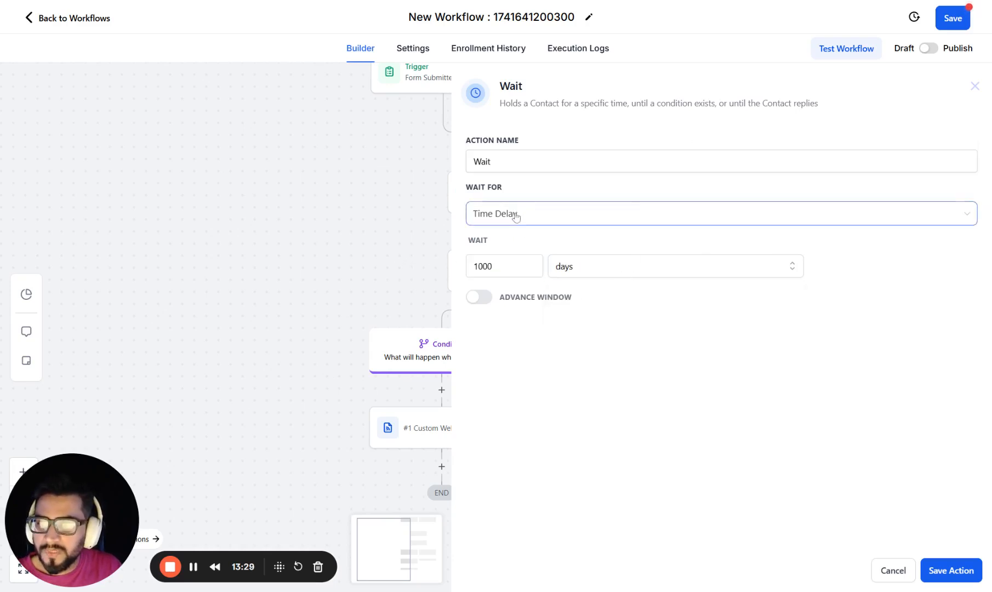
drag(540, 164, 351, 160)
text(hold)
click(959, 572)
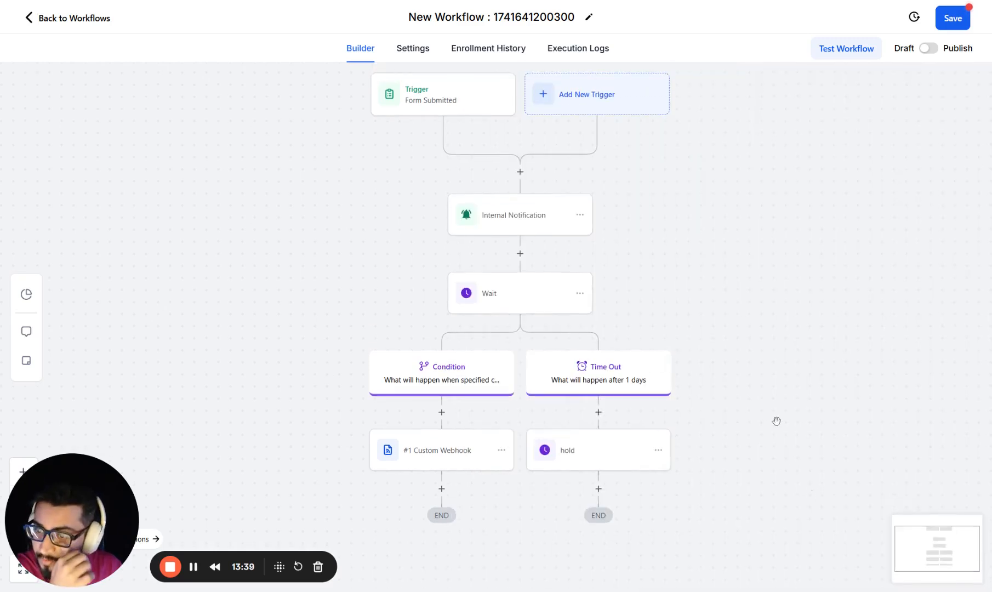
Examine the permission settings in the raw JSON body of the Custom Webhook action under the Condition branch
click(440, 458)
scroll(663, 413, down, 7)
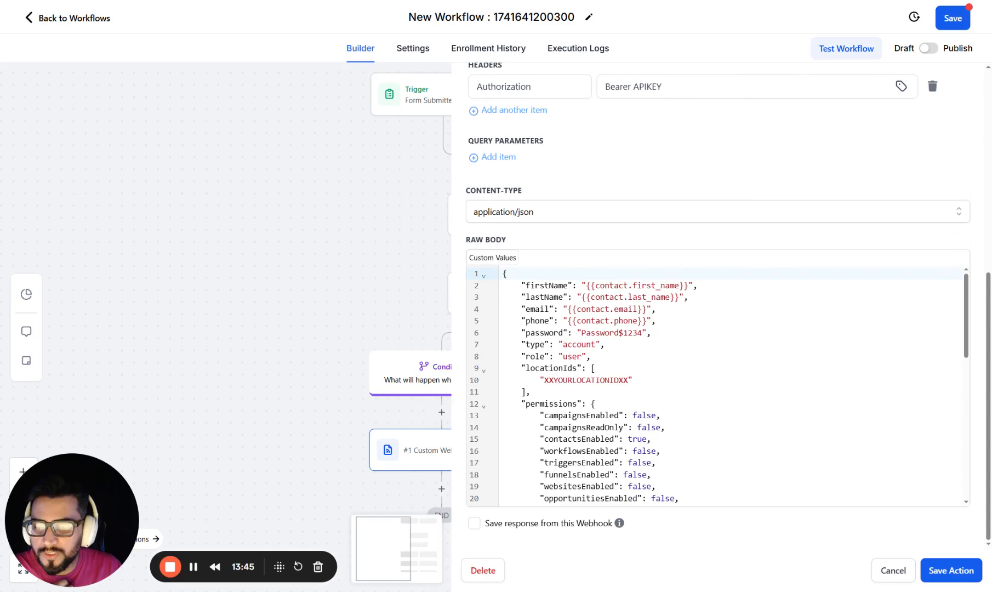
click(637, 439)
scroll(718, 387, down, 3)
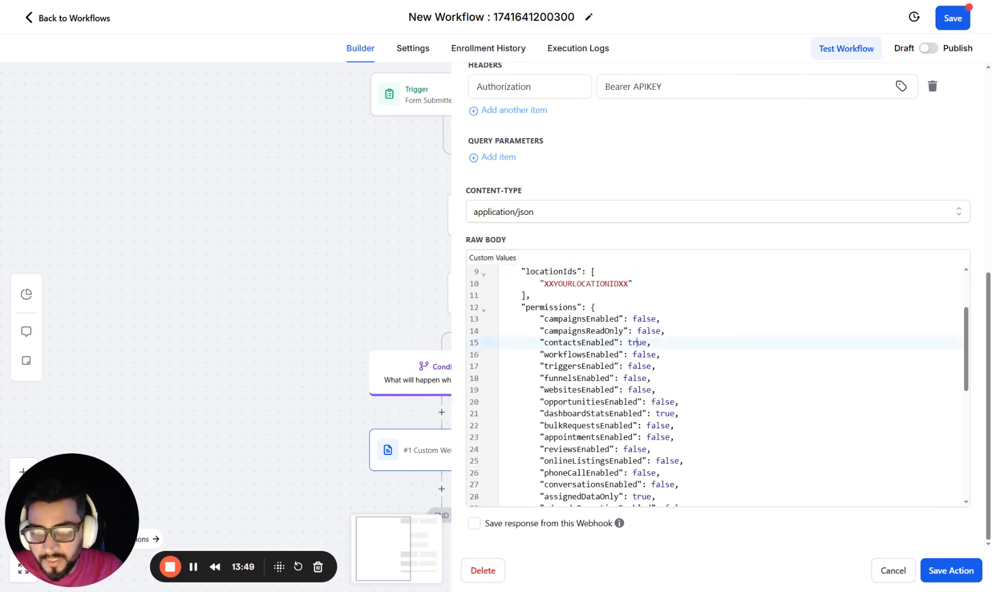
drag(647, 343, 628, 342)
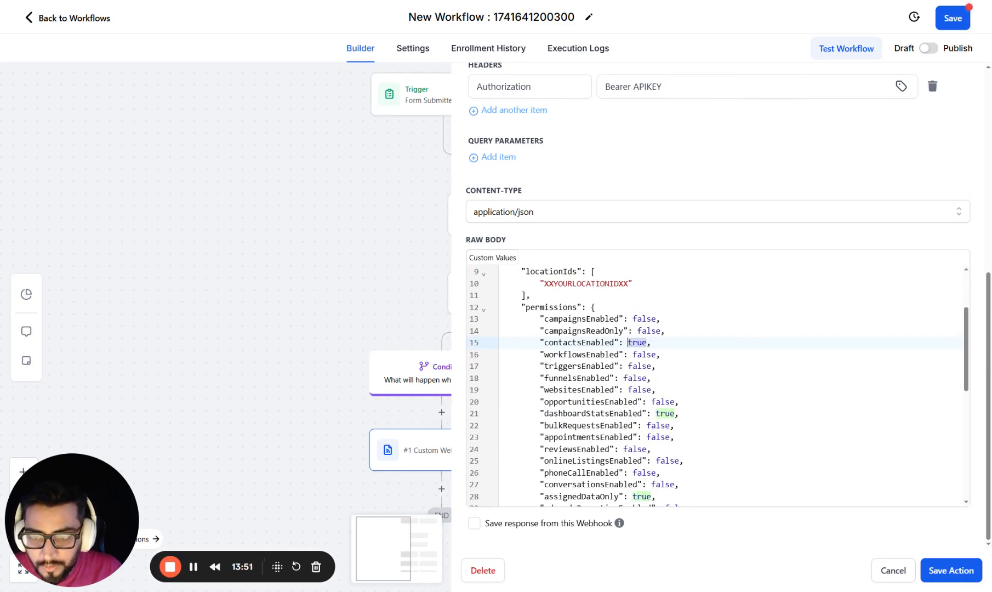
scroll(628, 343, down, 2)
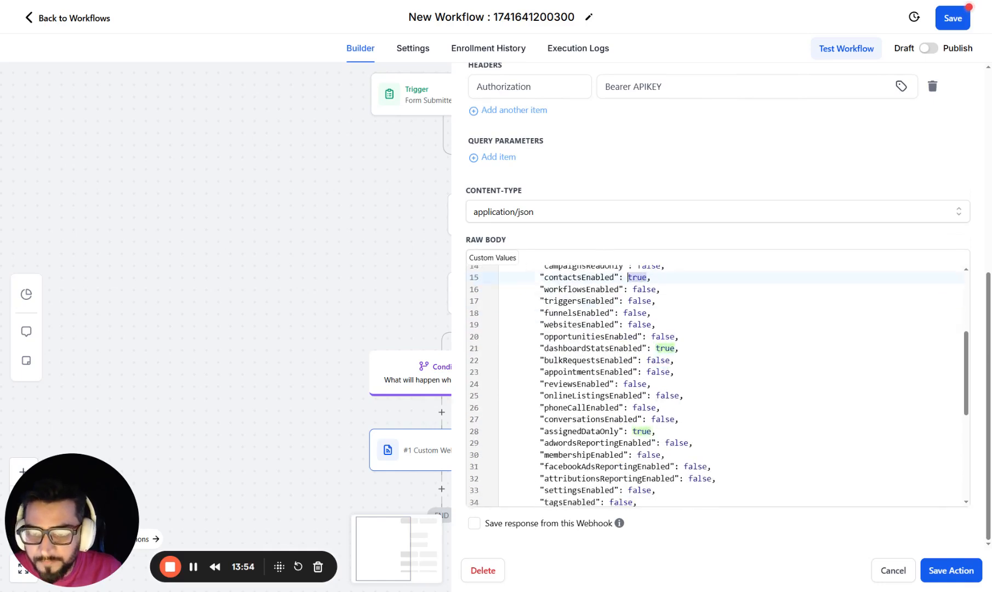
scroll(629, 342, up, 2)
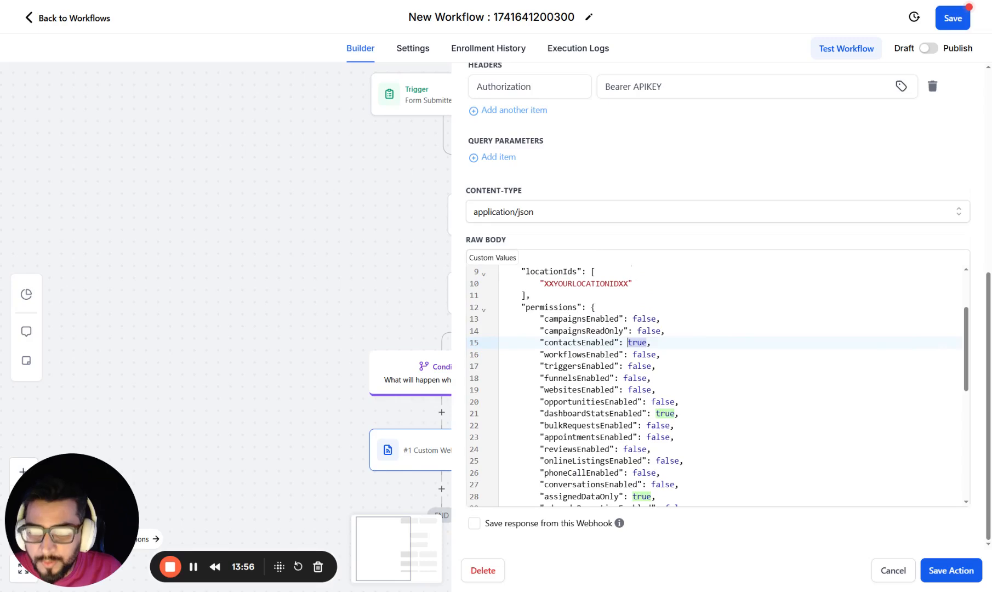
scroll(628, 343, down, 3)
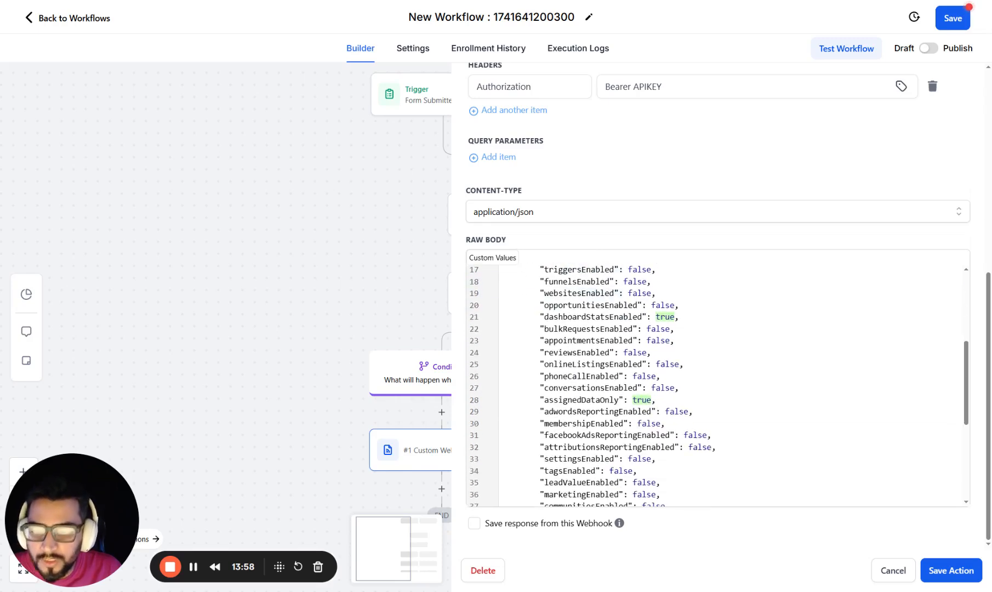
scroll(628, 342, down, 6)
scroll(628, 342, up, 5)
scroll(628, 343, up, 1)
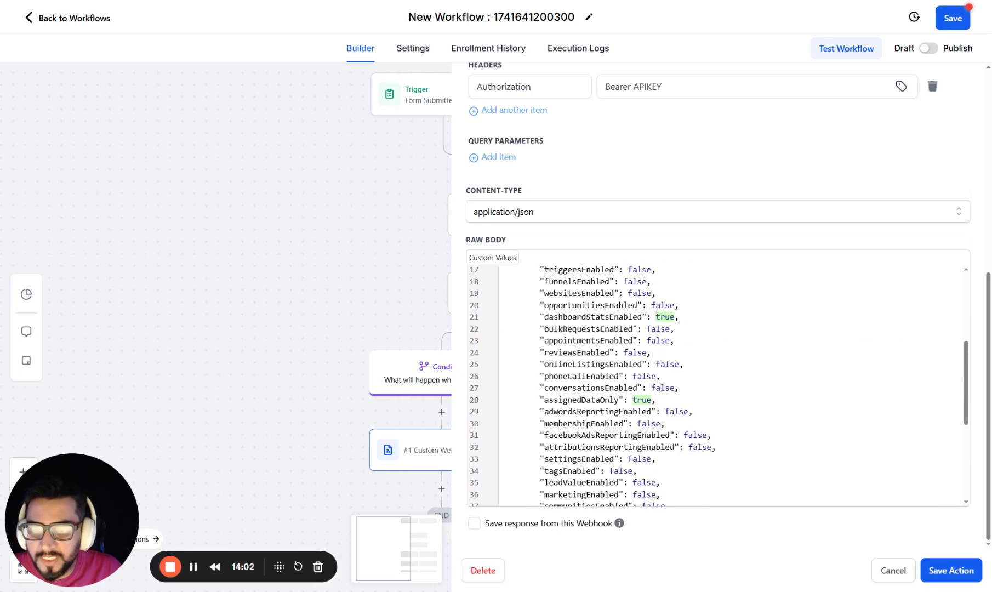
scroll(628, 342, up, 1)
scroll(629, 343, up, 1)
scroll(628, 343, down, 2)
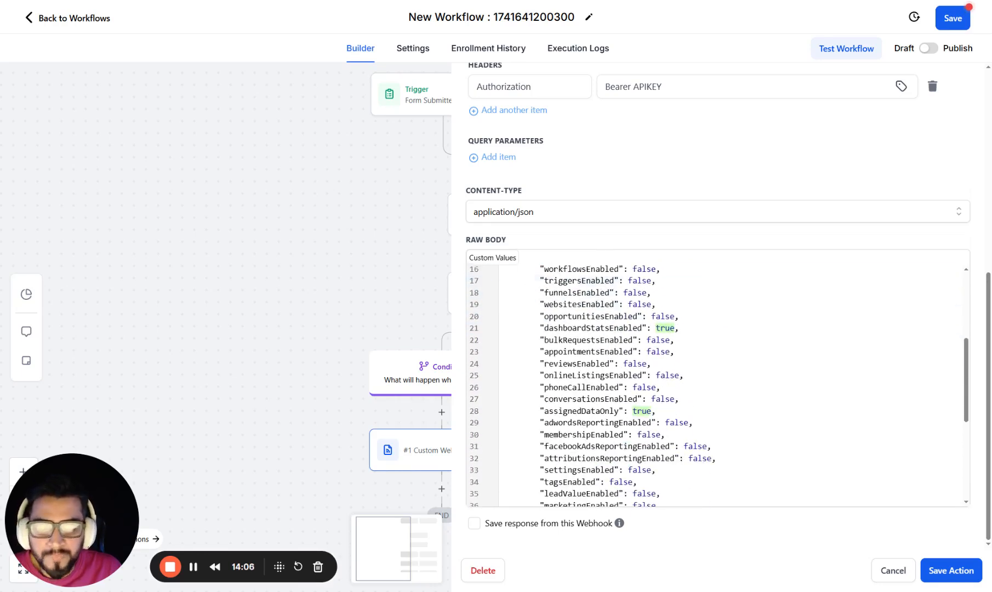
Save the Custom Webhook action and then the whole workflow
click(953, 571)
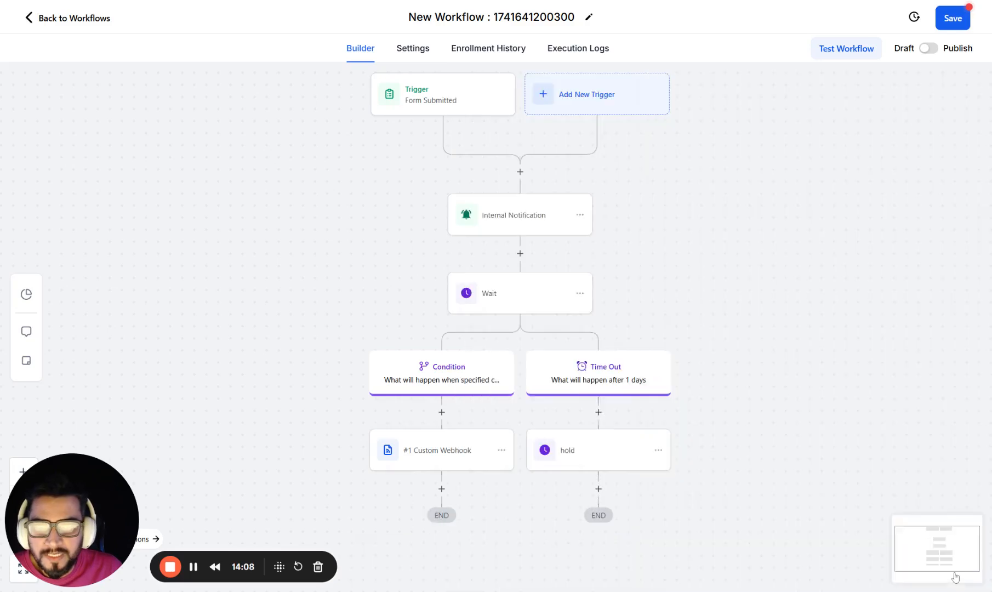
click(953, 18)
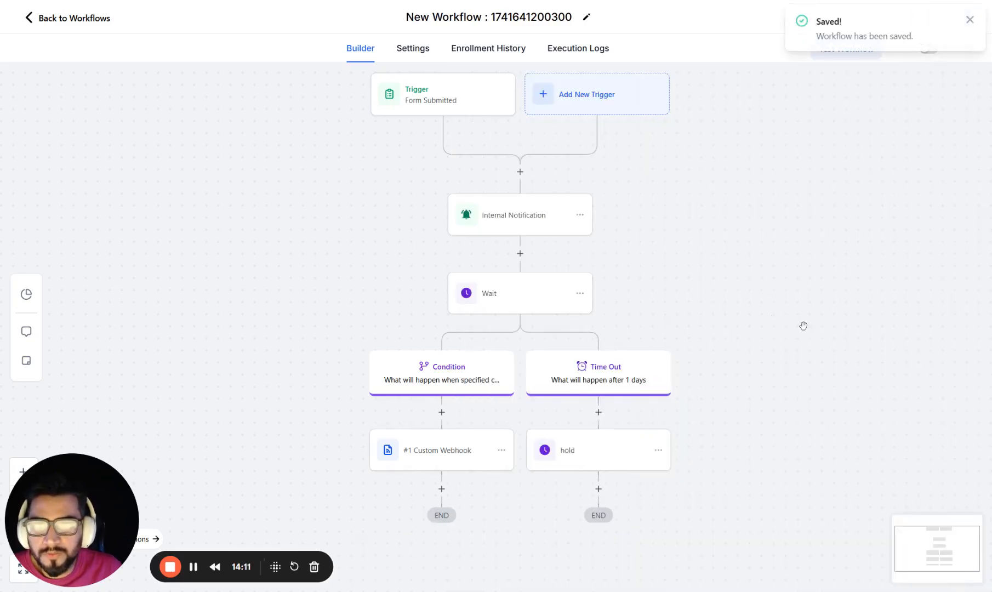
Review the Form Submitted trigger's filter and the contact details in the Internal Notification's SMS message
click(443, 98)
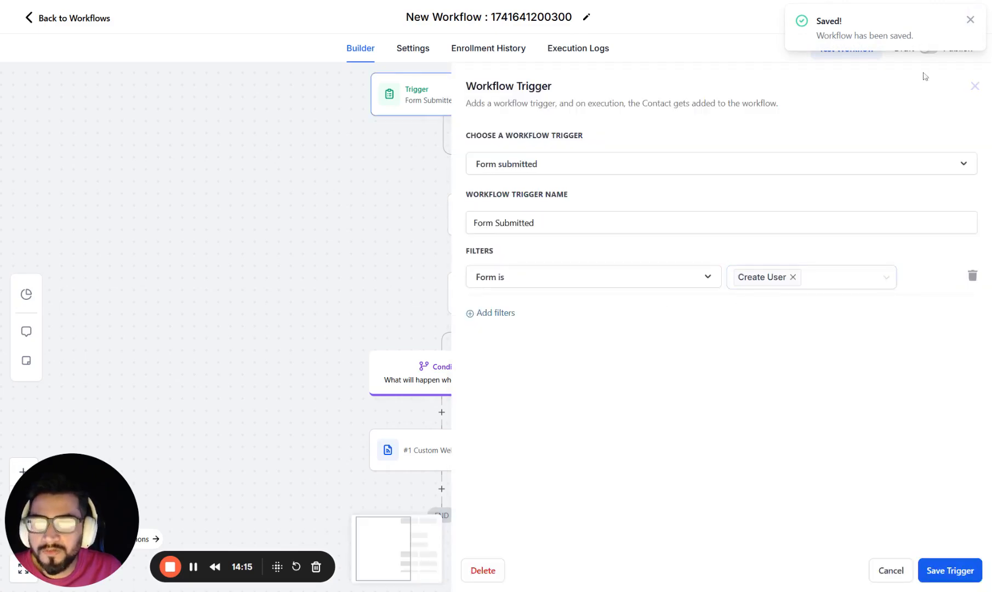
click(974, 86)
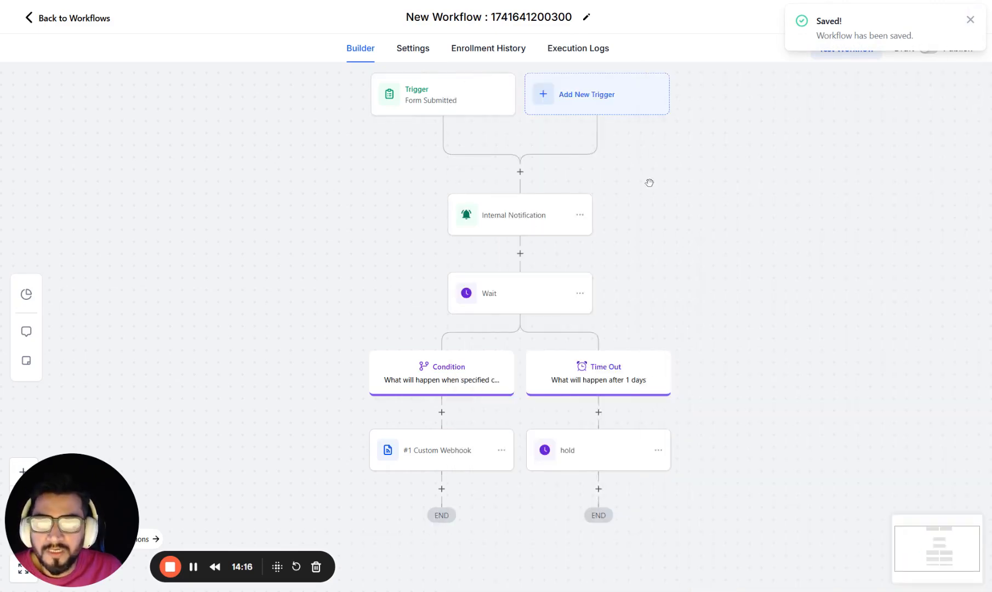
click(562, 206)
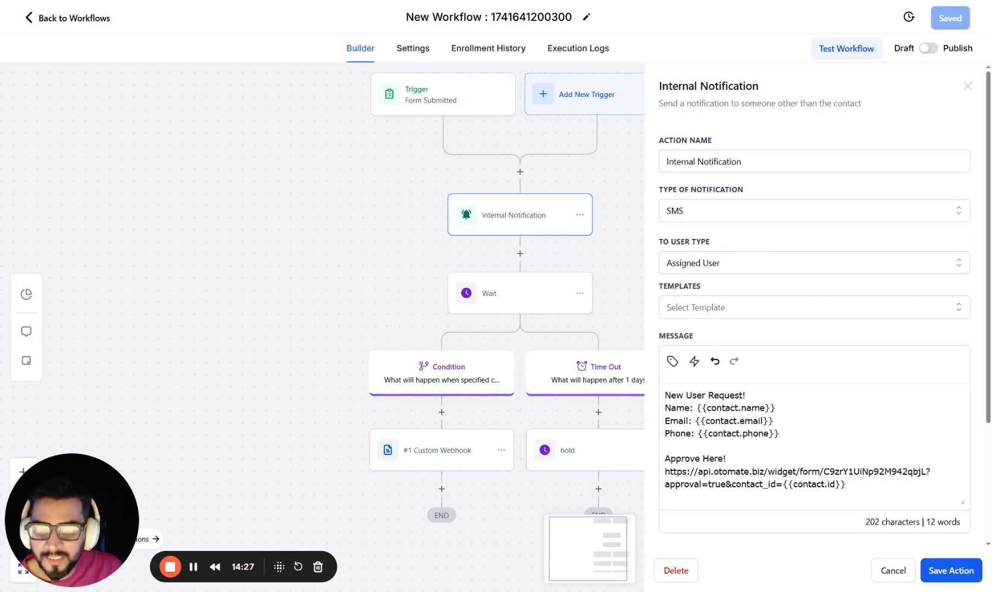
drag(779, 434, 652, 397)
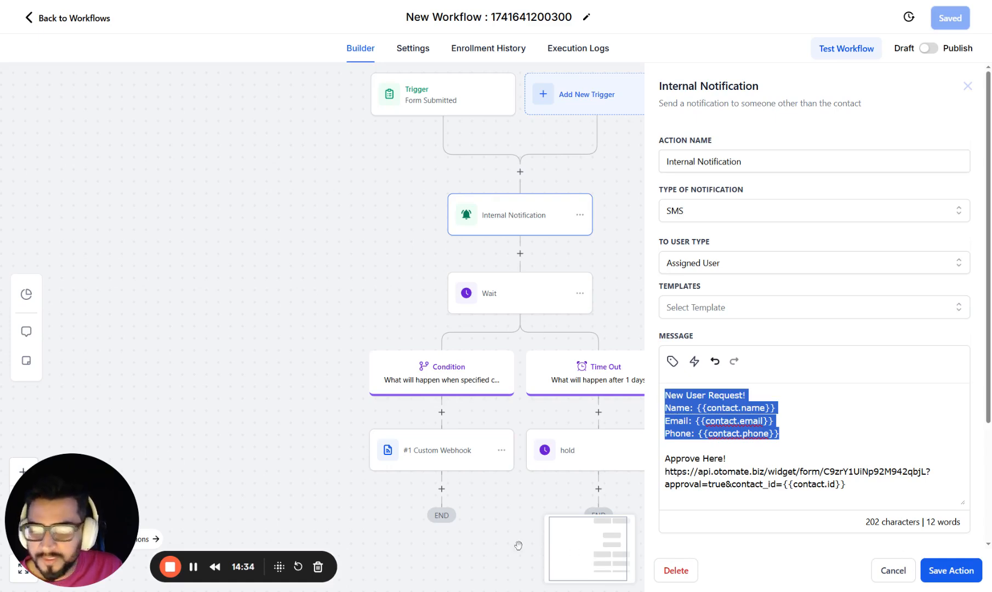
click(198, 569)
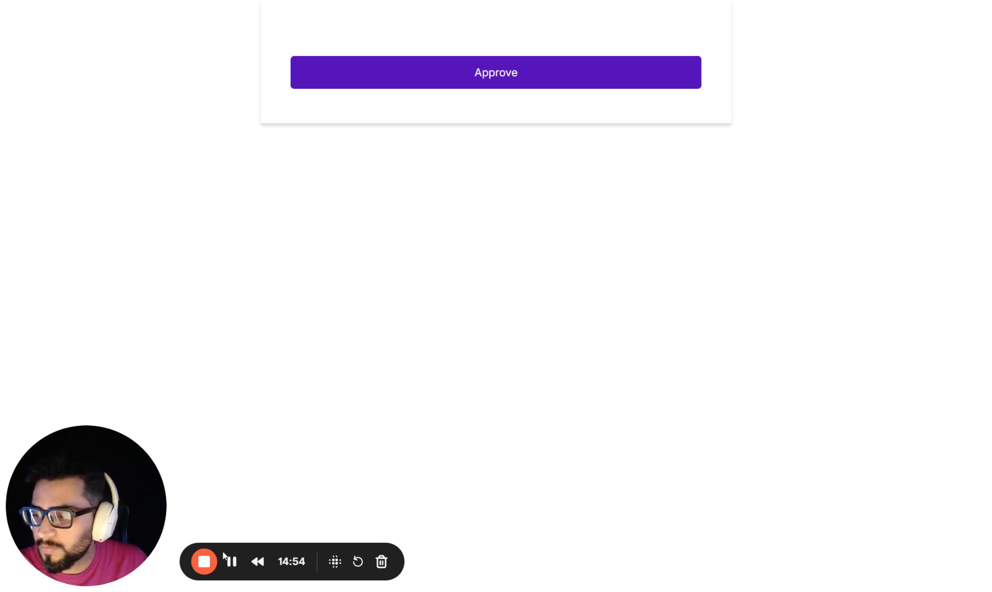
click(232, 562)
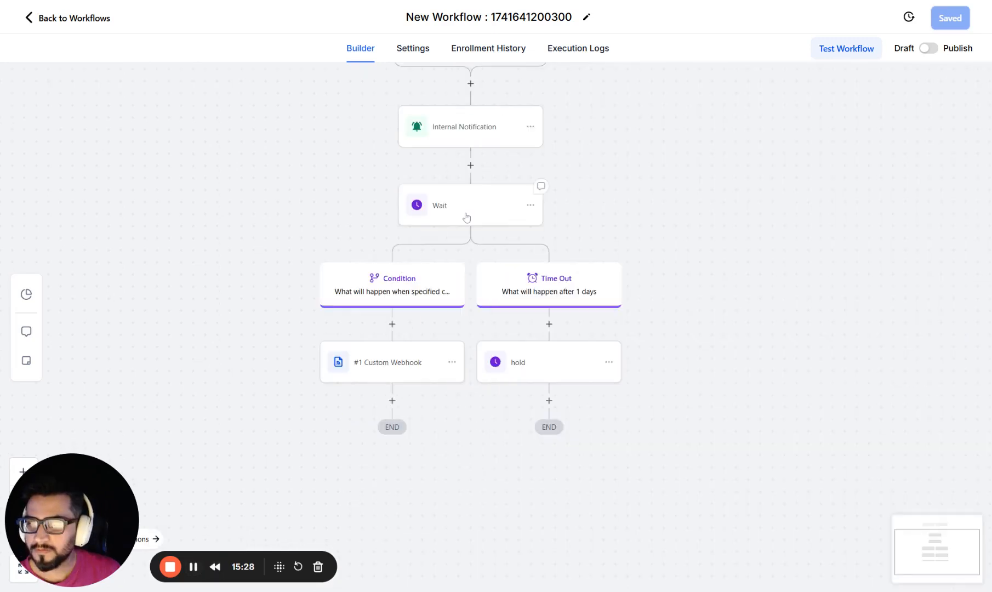
Review the first Wait action's approval condition and timeout, leaving its settings as they are
click(469, 216)
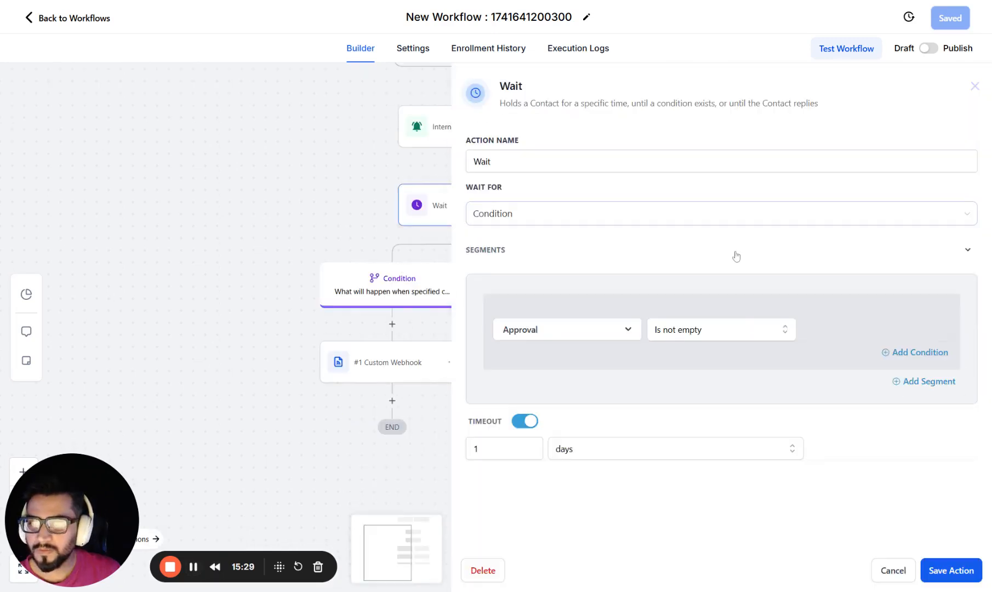
click(975, 86)
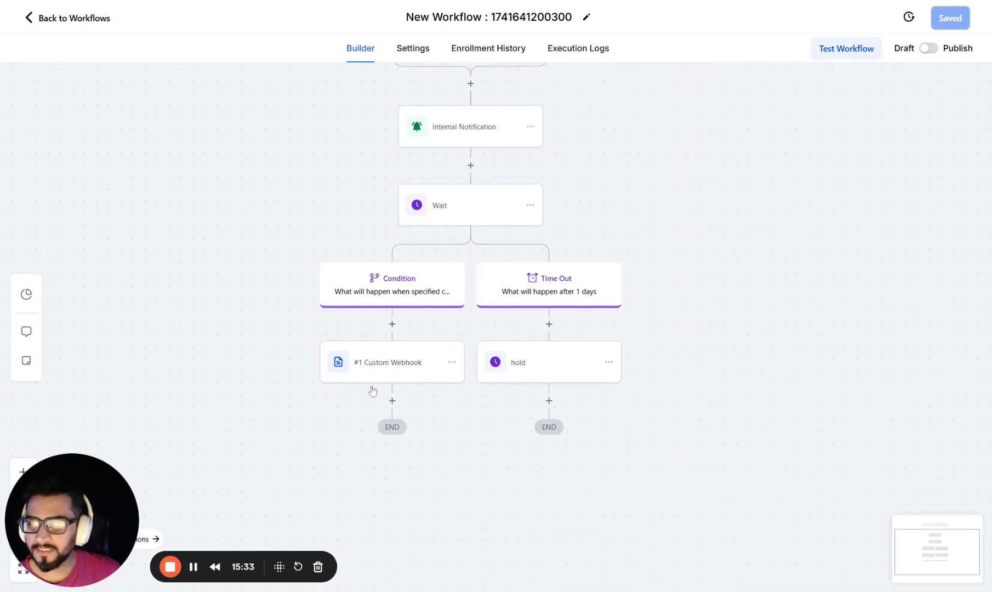
click(193, 573)
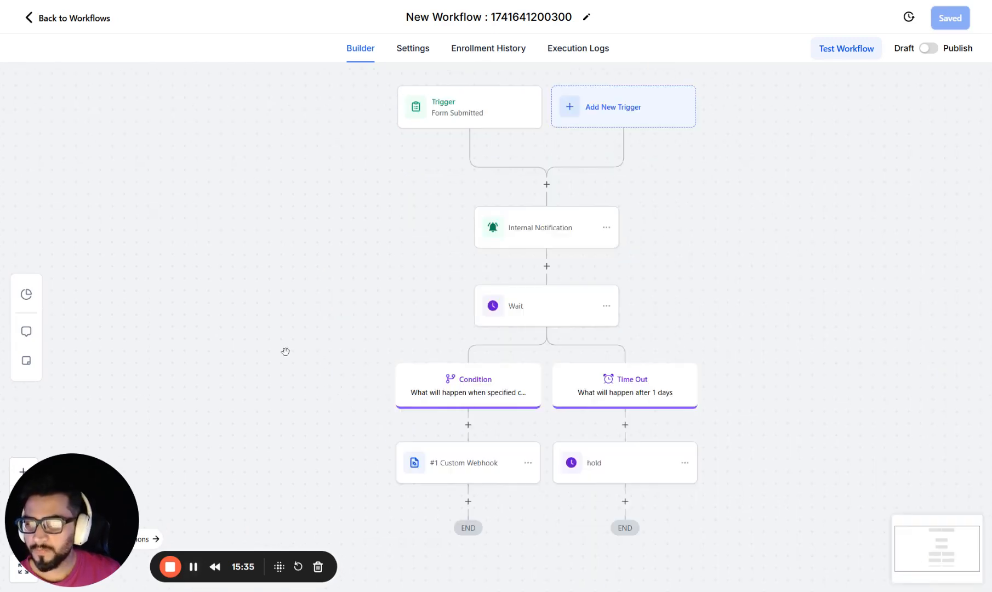